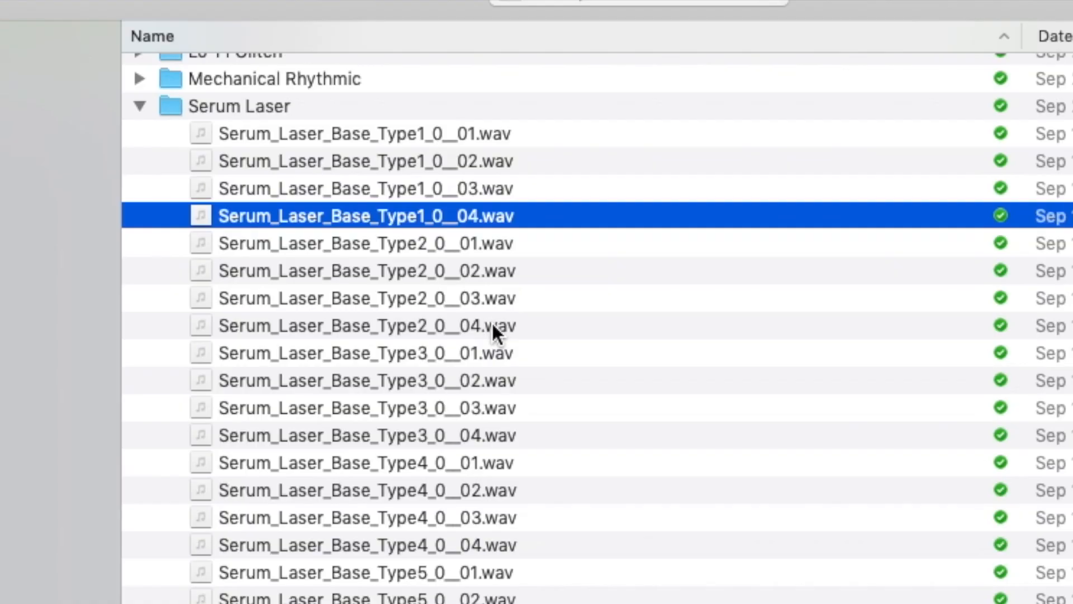
Step: Audition the Serum Laser clips Type2_0__04, Type4_0__02, Type5_0__02 and Type6_0_02
click(425, 323)
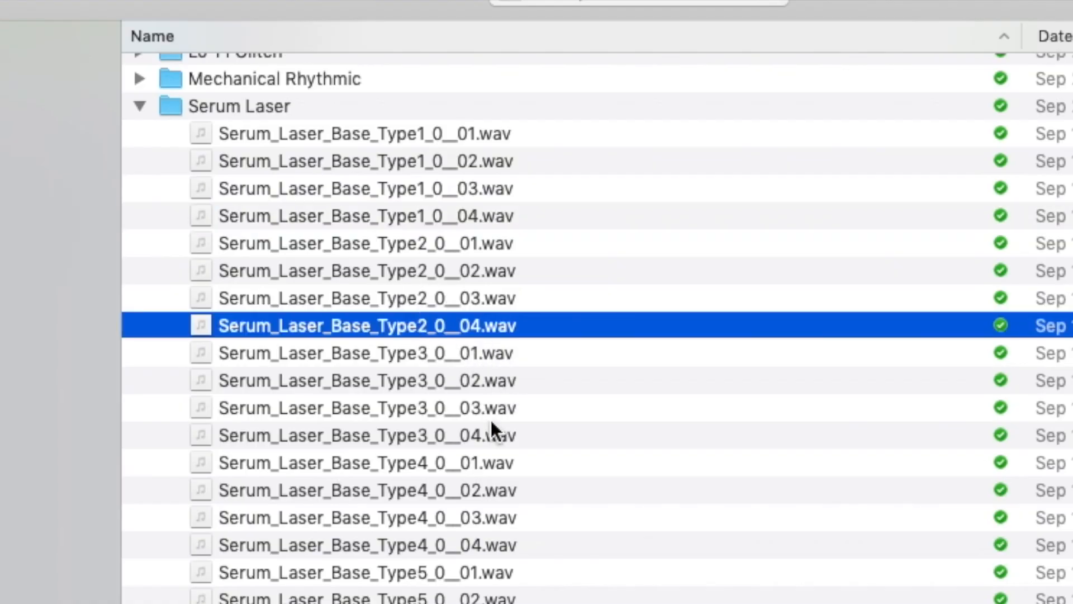
click(432, 494)
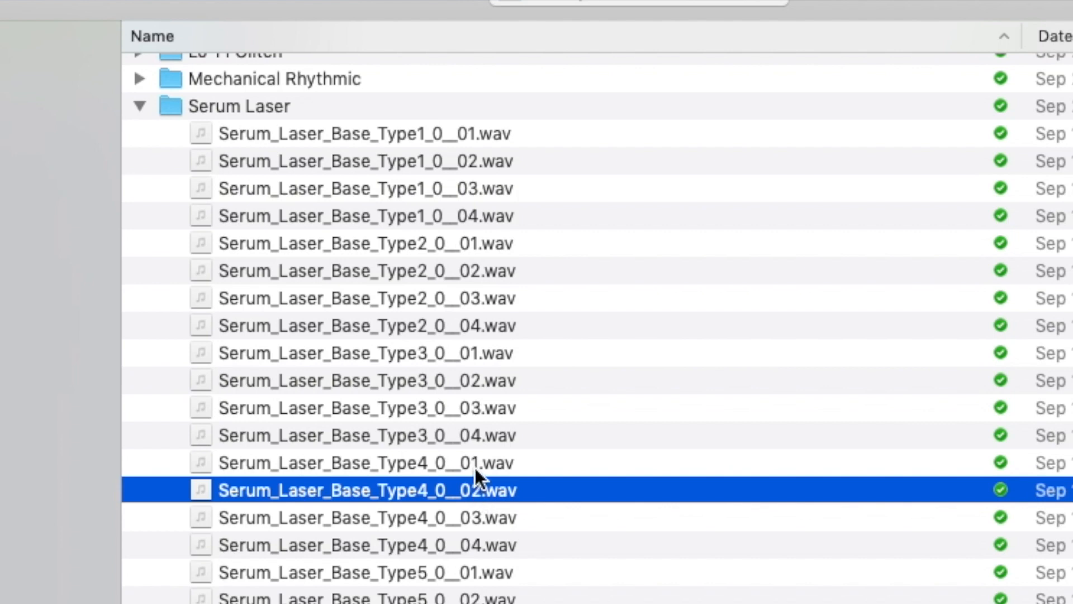
scroll(476, 470, down, 3)
click(487, 450)
scroll(486, 492, down, 3)
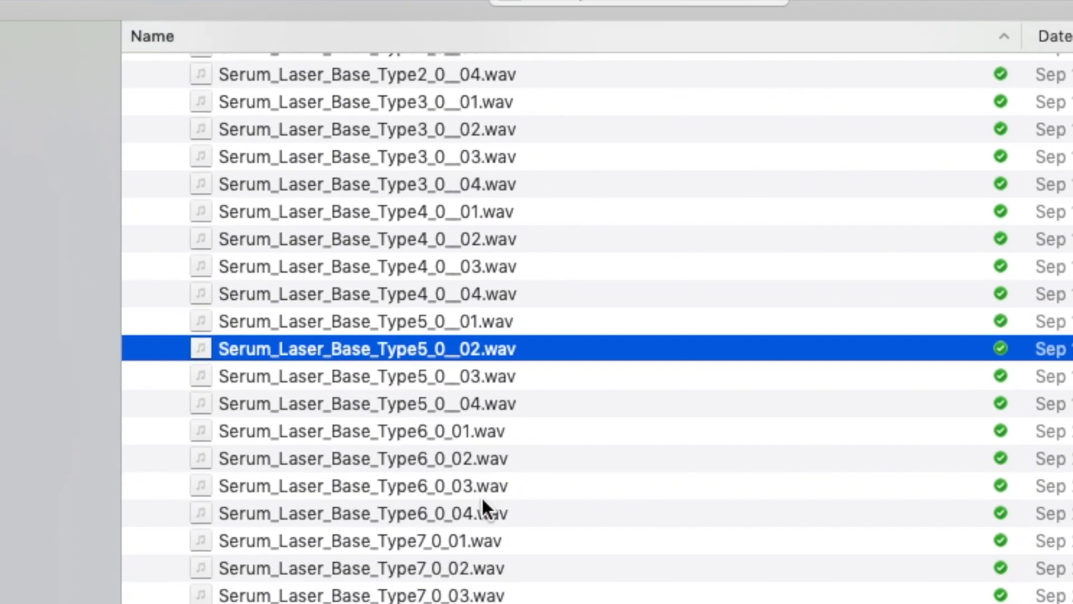
scroll(481, 496, down, 1)
click(449, 428)
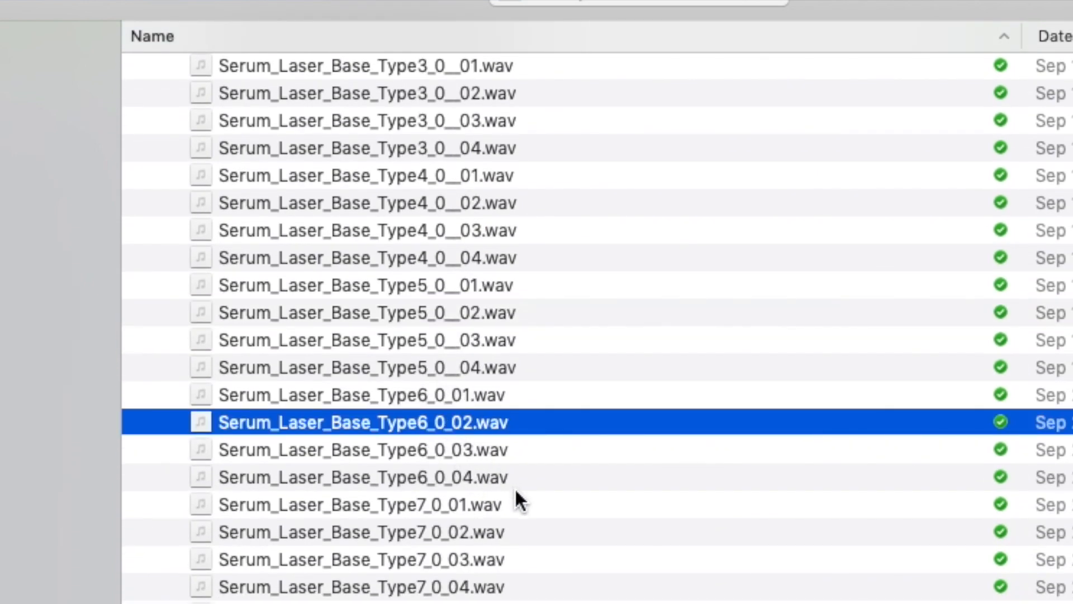
Step: Audition laser clips Type7_0_02, Type8_0_01, Type9_0_02 and Type10_0_01, then return to the list top
click(530, 532)
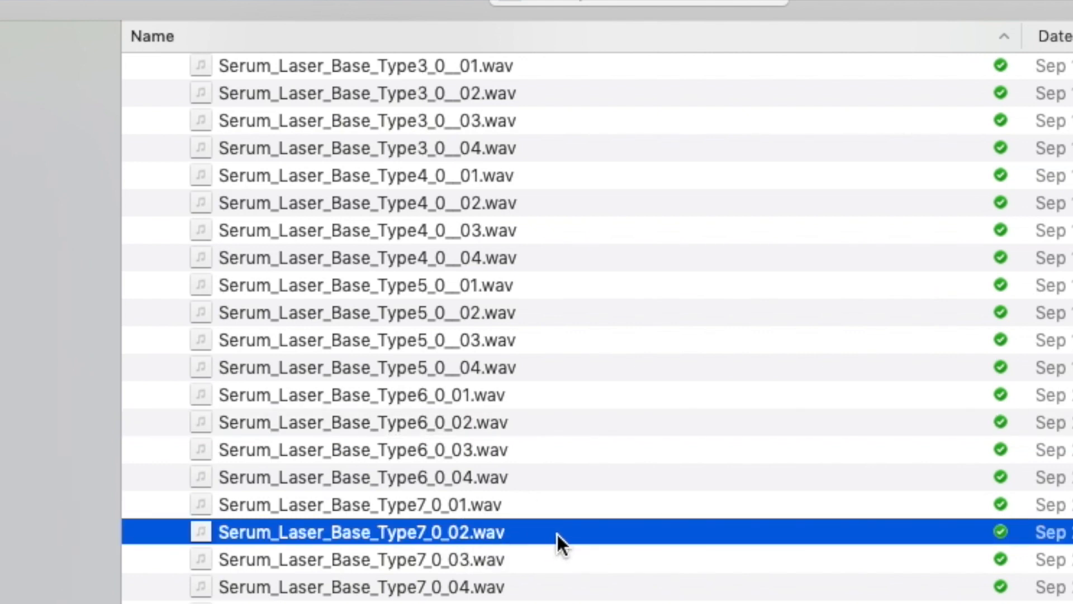
click(485, 601)
scroll(570, 446, down, 5)
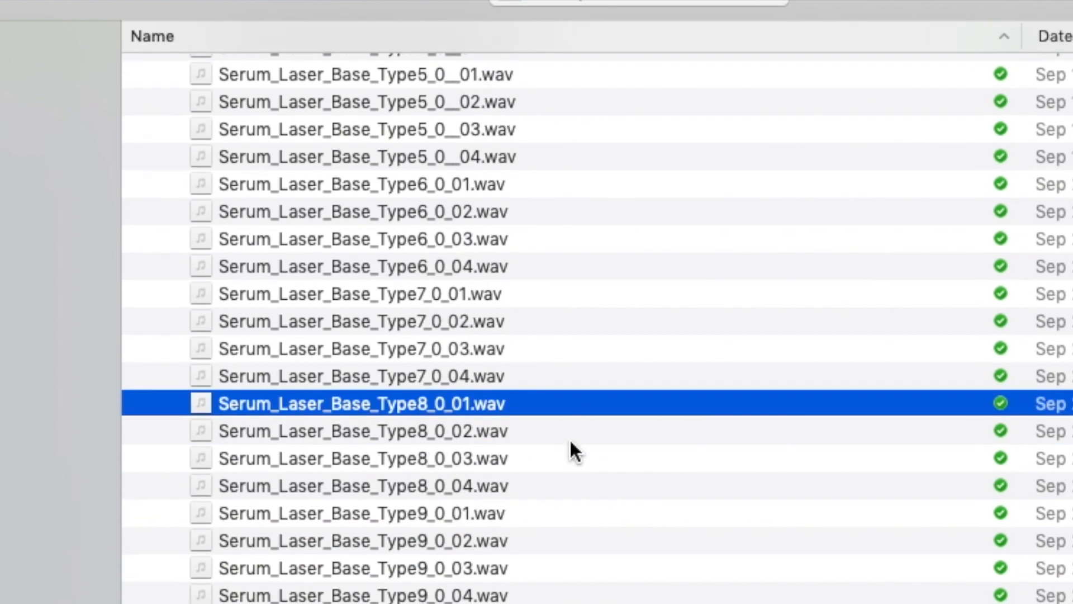
click(459, 523)
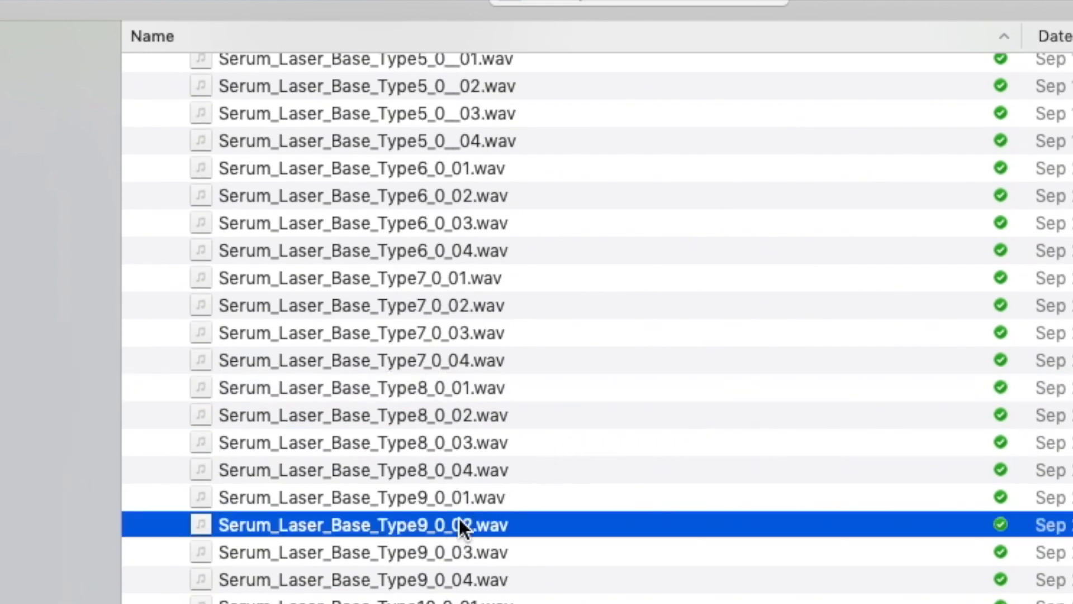
scroll(581, 481, down, 2)
click(512, 545)
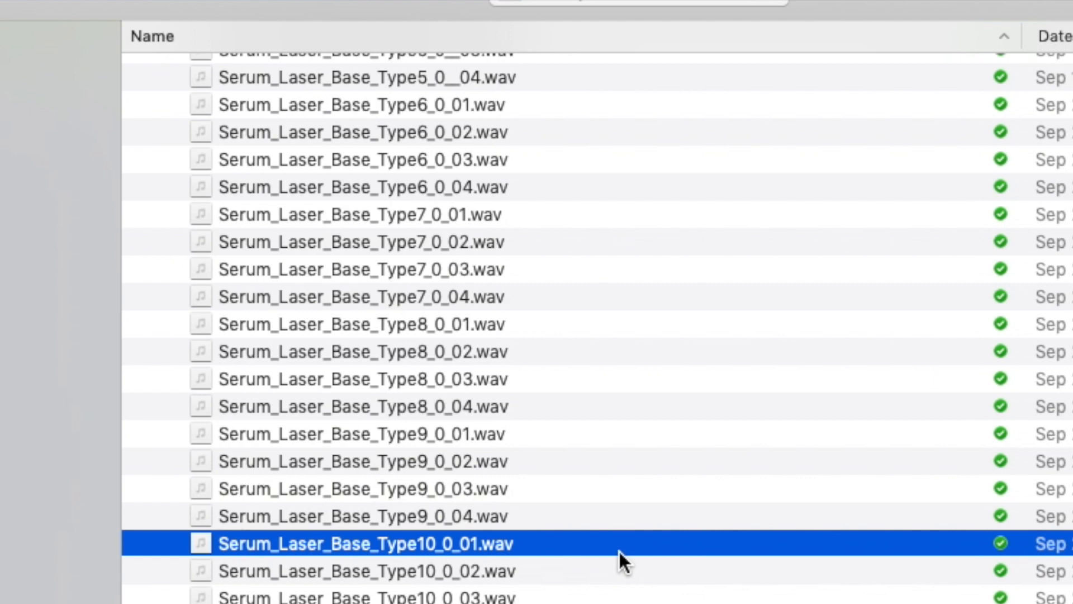
scroll(439, 426, up, 12)
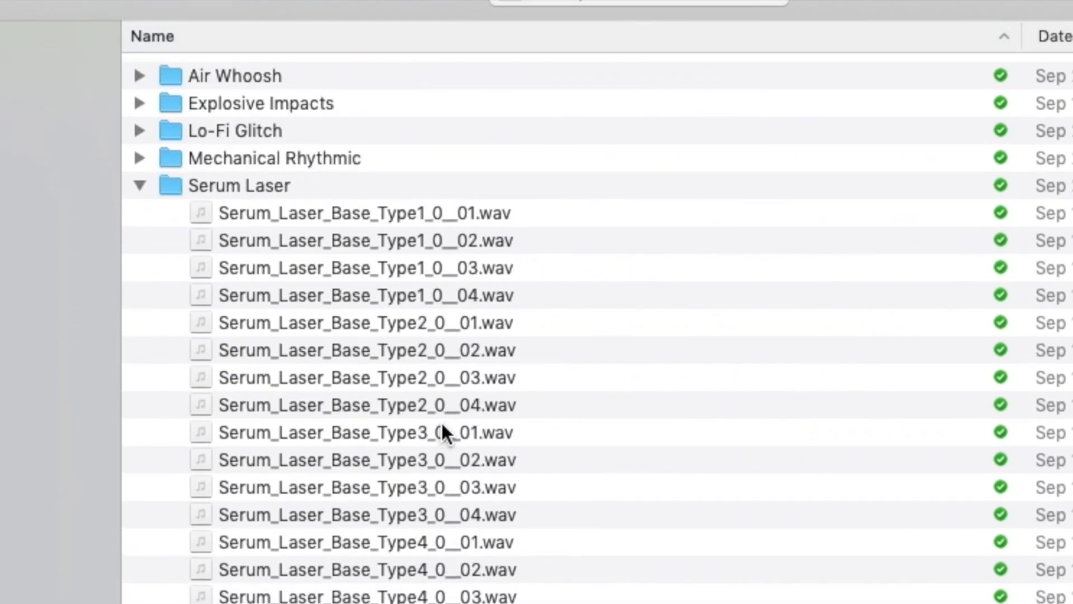
Step: Collapse Serum Laser, then preview Tonal_Element_Base_Type1_0__01.wav in Synthetic Life
click(140, 179)
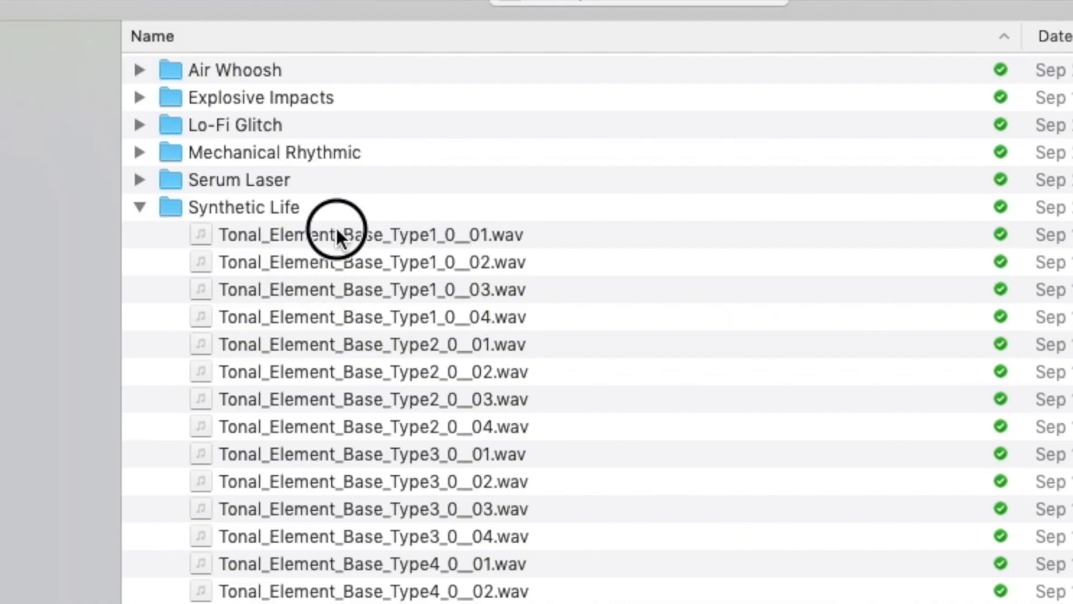
click(337, 235)
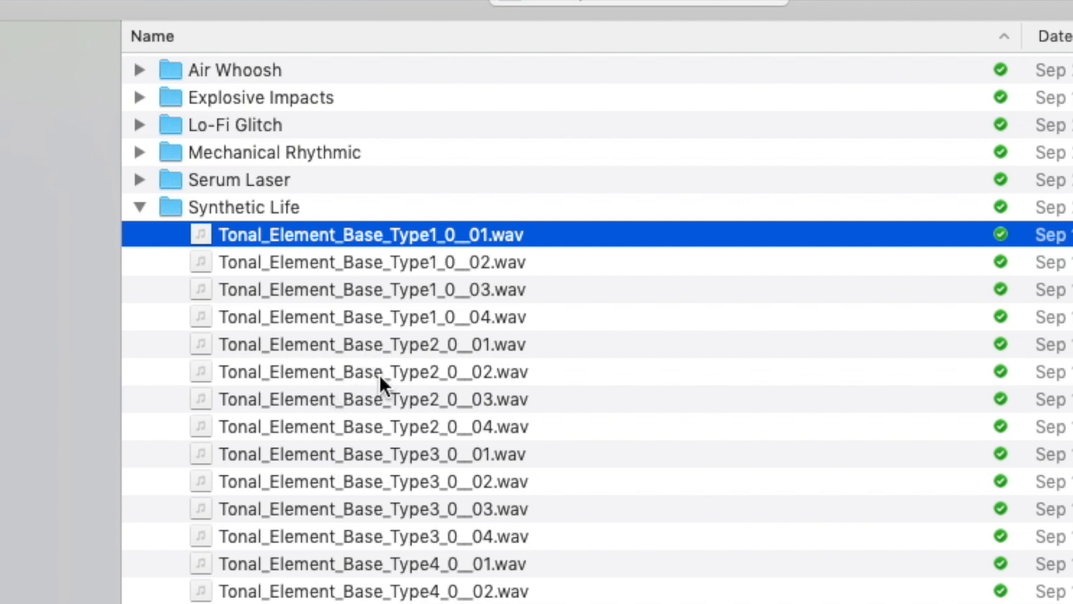
Step: Preview tonal clips Type3_0__04 and Type5_0__02, then Type1_0__01, Type1_0__04 and Type3_0__01
scroll(379, 374, down, 5)
click(327, 382)
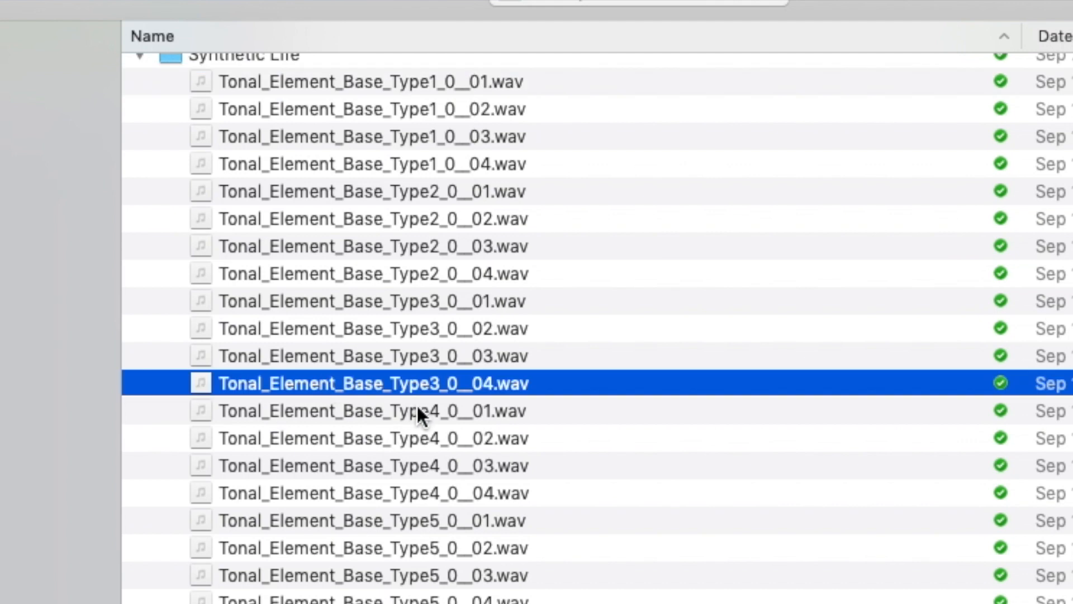
click(365, 549)
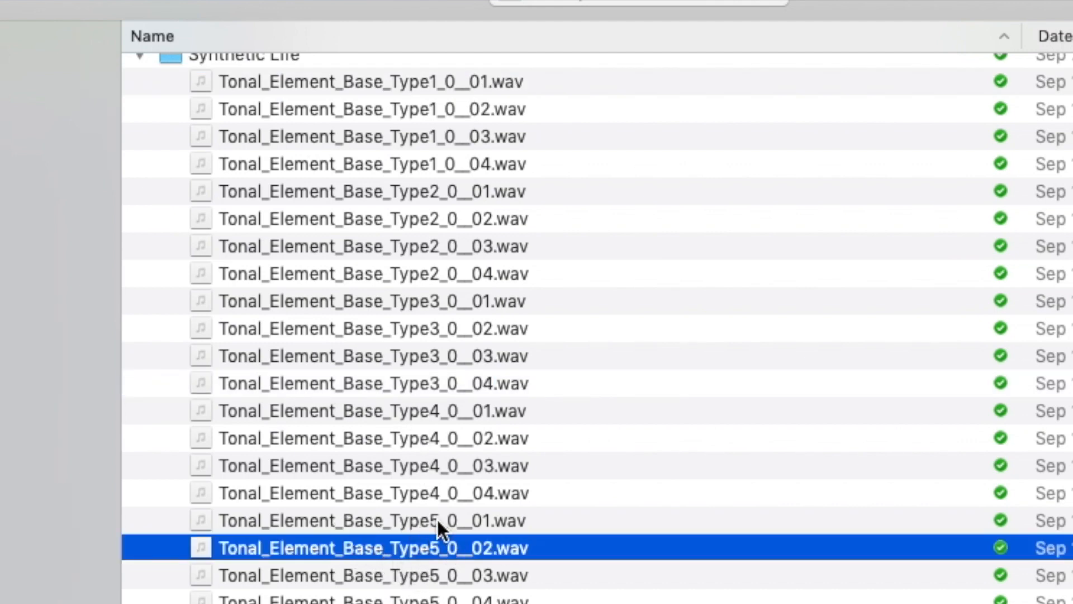
scroll(428, 521, up, 2)
click(302, 155)
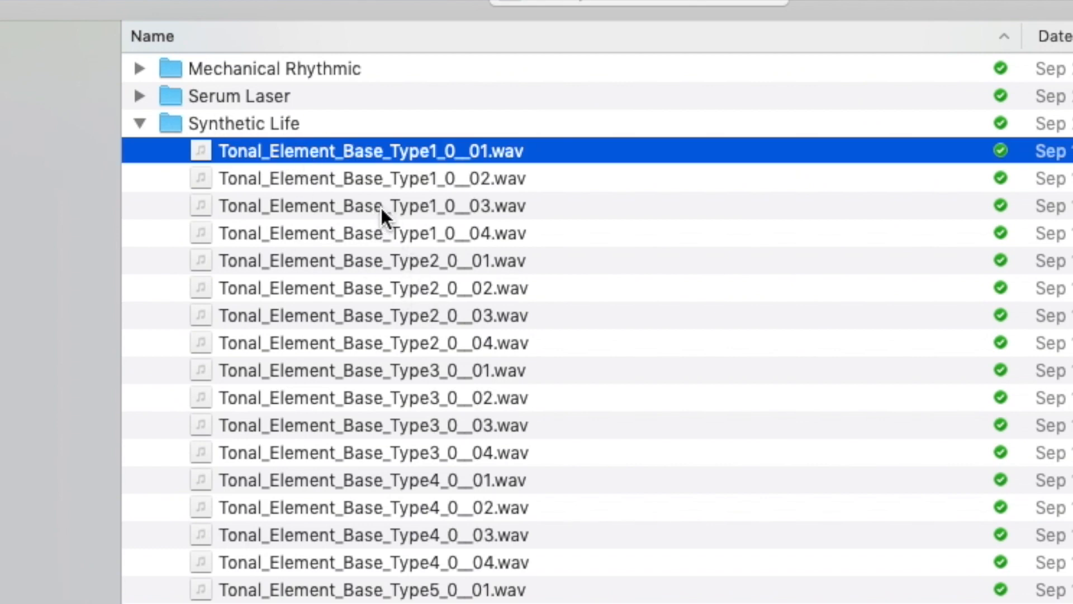
click(369, 235)
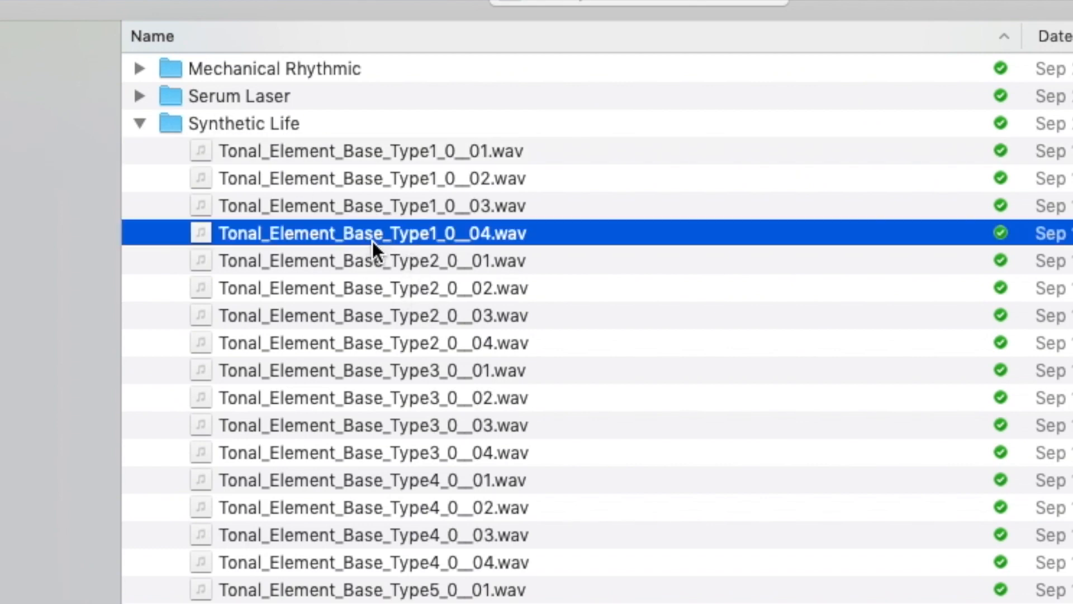
click(386, 370)
Step: Preview tonal clips Type5_0__01, Type6_0_01, Type7_0_02, Type8_0_03 and Type10_0_01, then stop previewing
scroll(459, 368, down, 2)
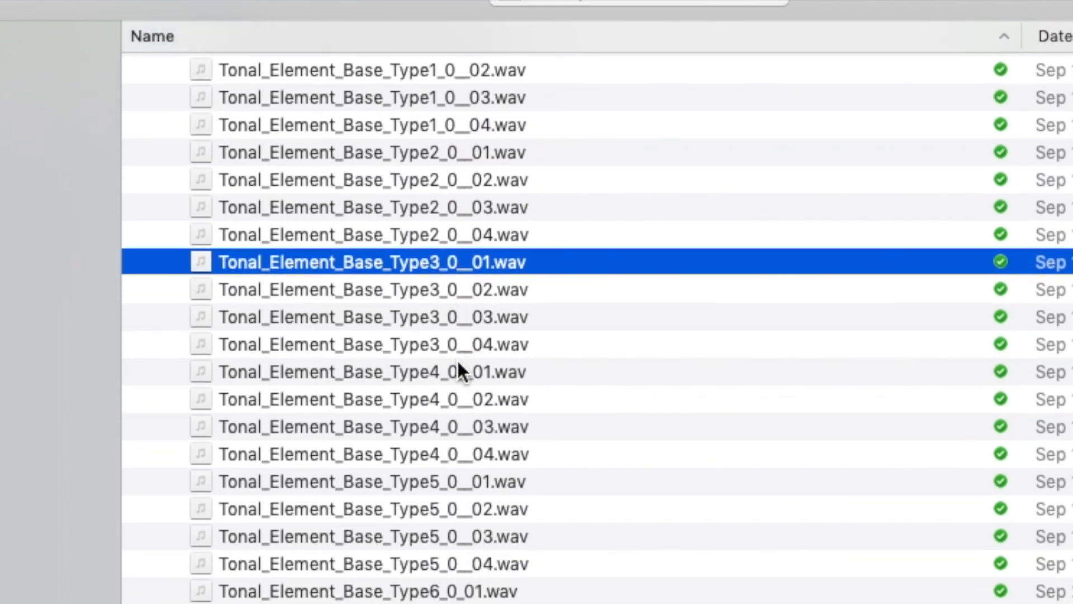
click(400, 479)
scroll(402, 476, down, 3)
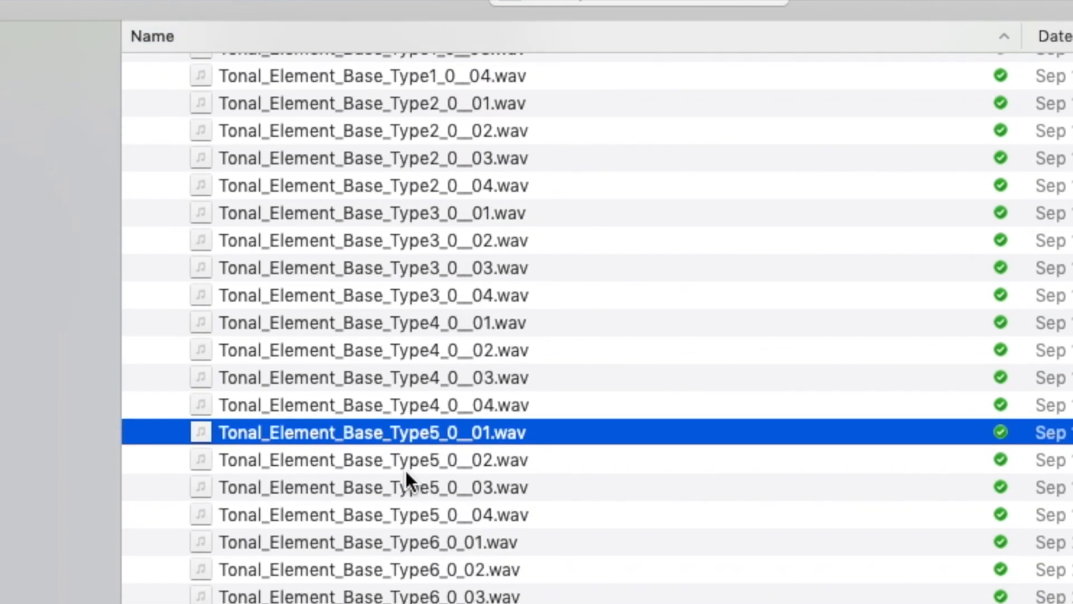
click(412, 471)
scroll(430, 541, down, 3)
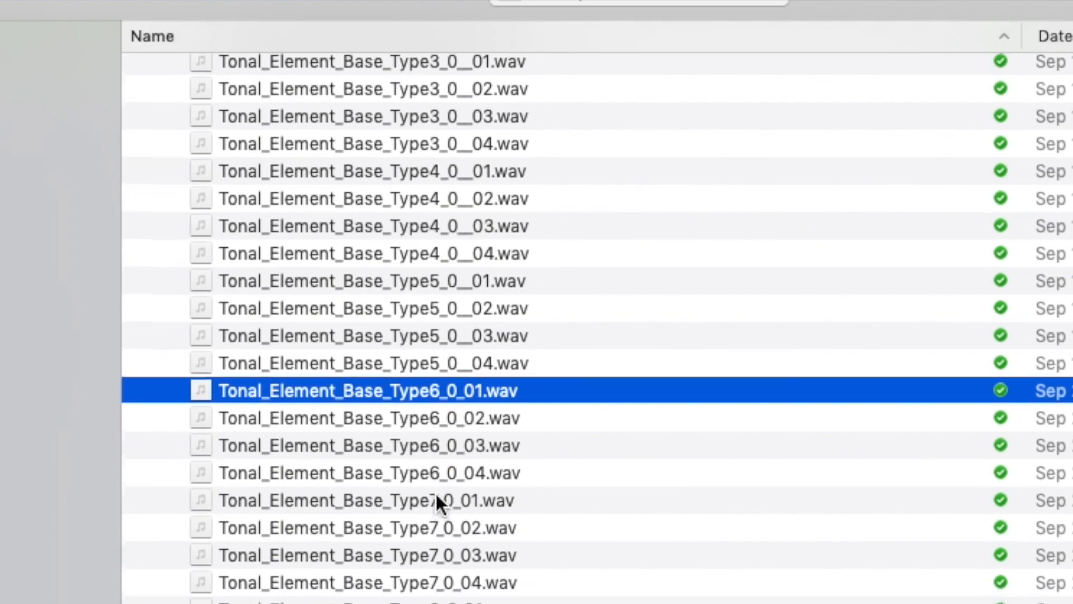
click(421, 513)
scroll(490, 545, down, 4)
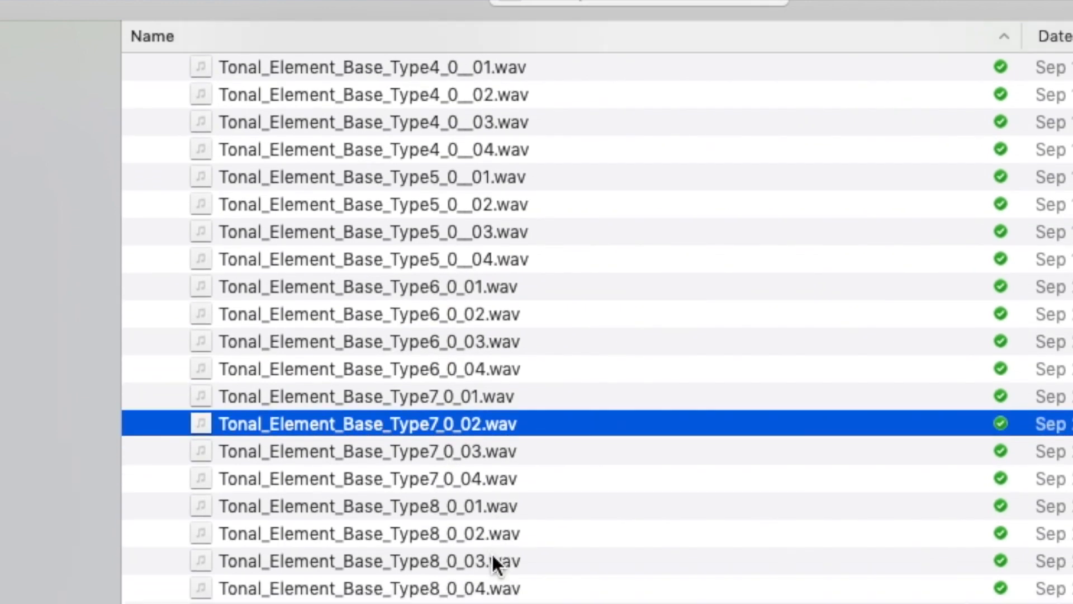
click(459, 526)
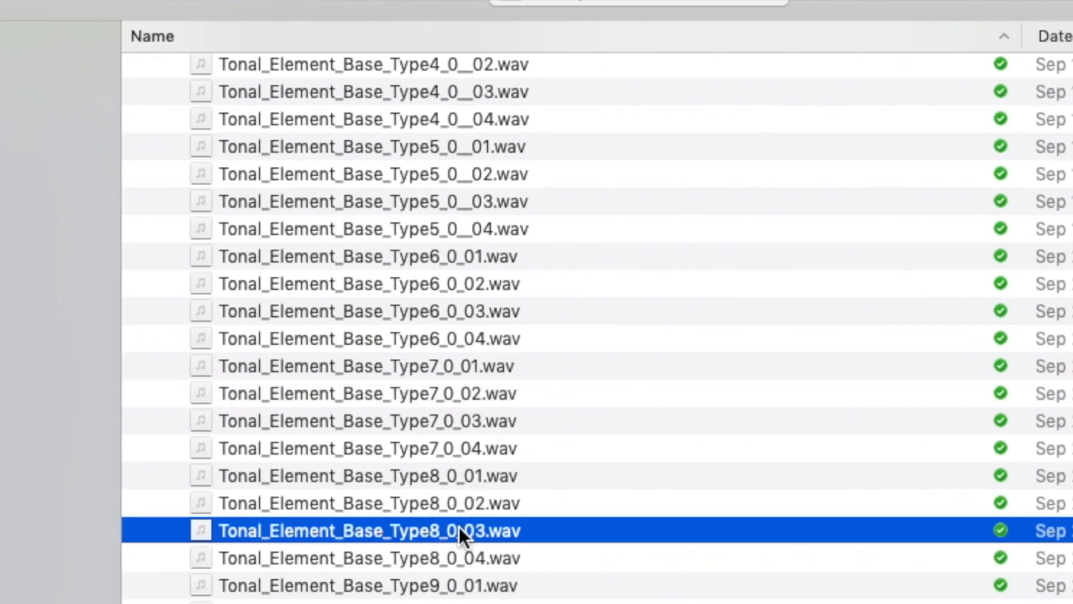
scroll(528, 563, down, 4)
click(535, 571)
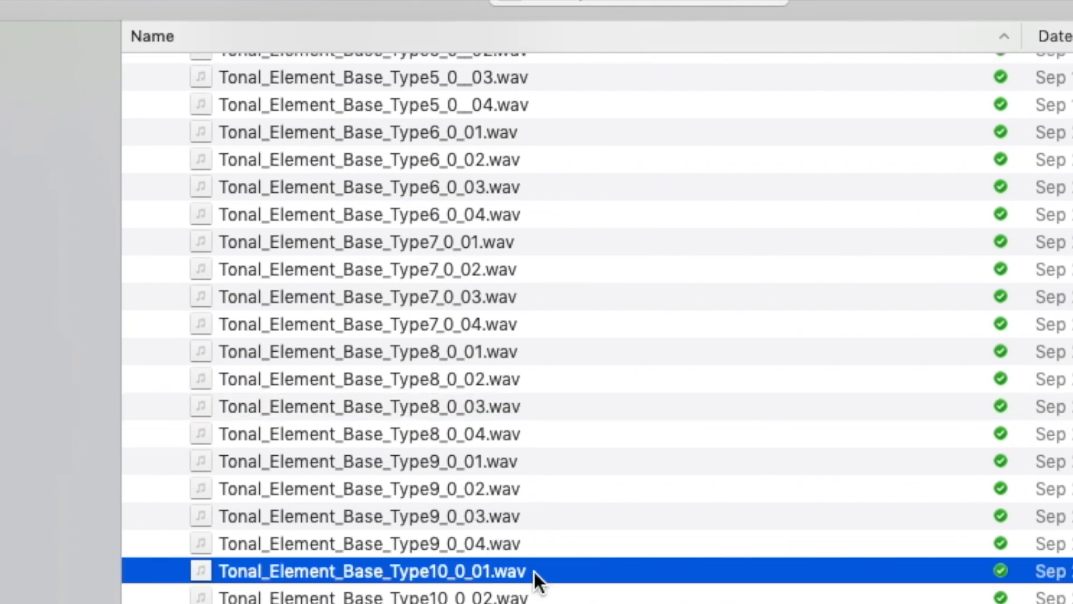
click(545, 603)
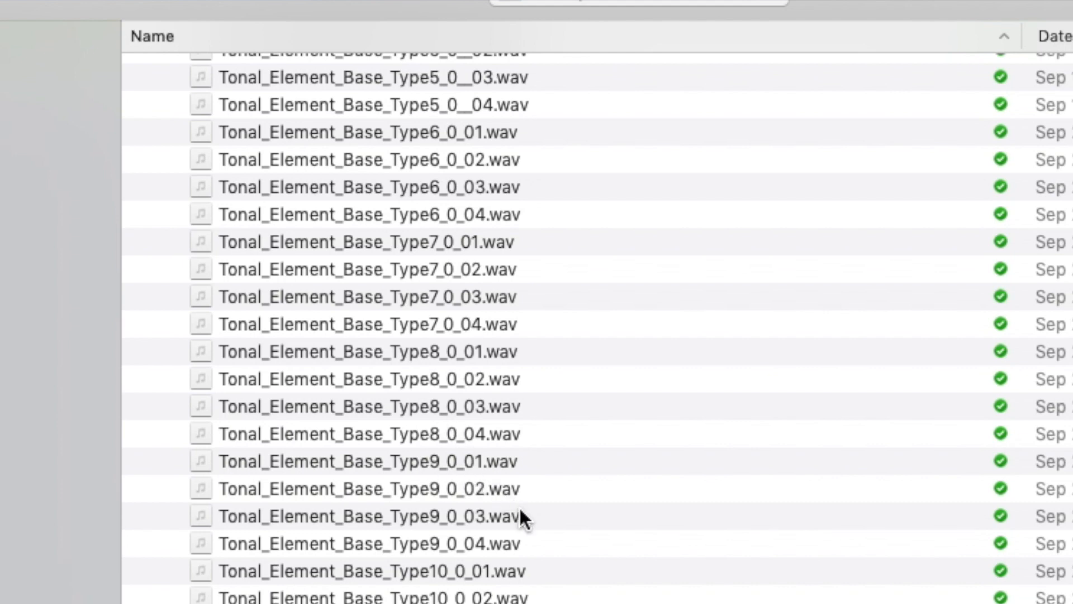
Step: Preview the tonal clips Type1_0__03 and Type1_0__02 near the top of the list
scroll(511, 489, up, 10)
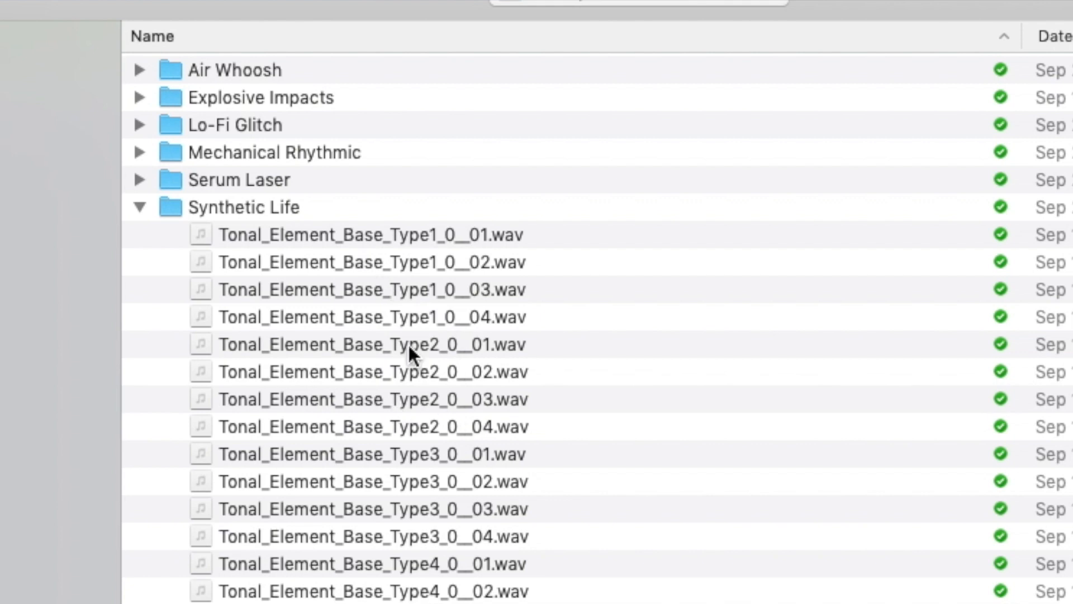
click(415, 289)
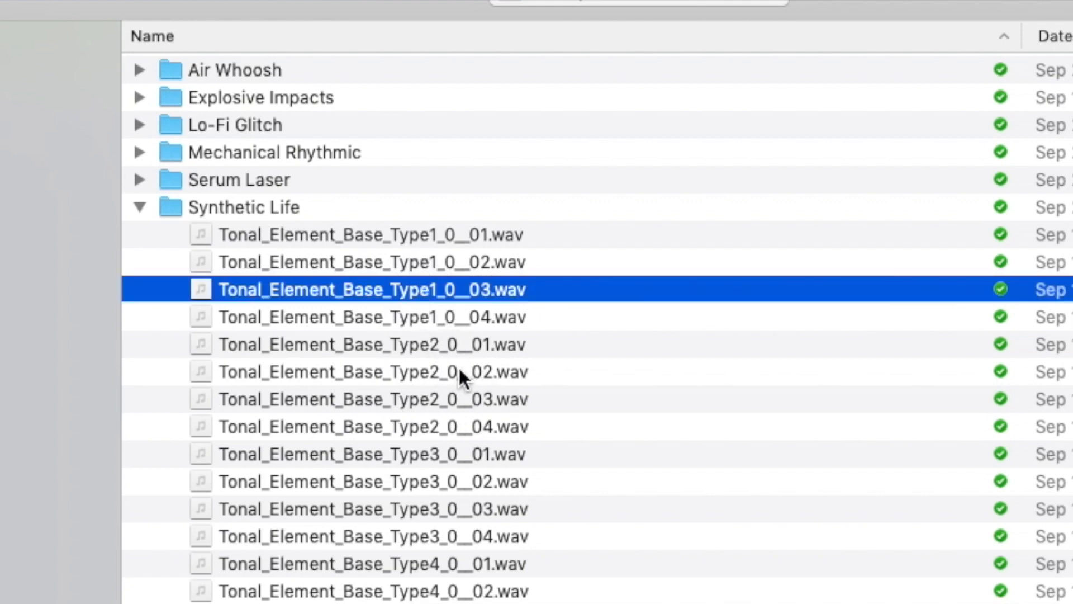
click(455, 261)
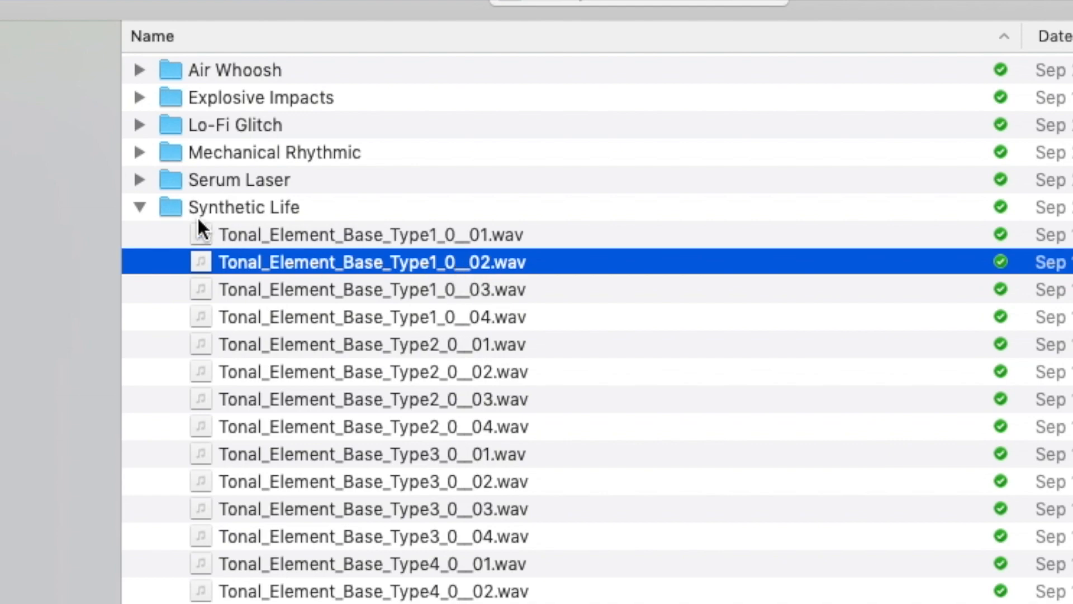
scroll(460, 413, down, 10)
scroll(343, 483, up, 6)
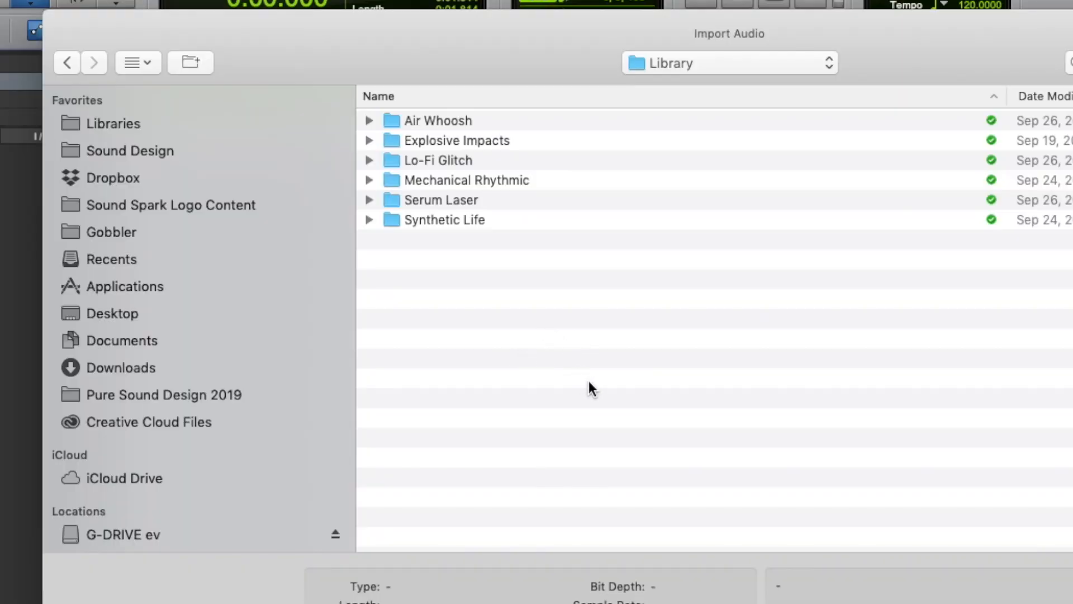
Step: Shift the Import Audio window slightly left before dismissing it
drag(470, 50, 395, 39)
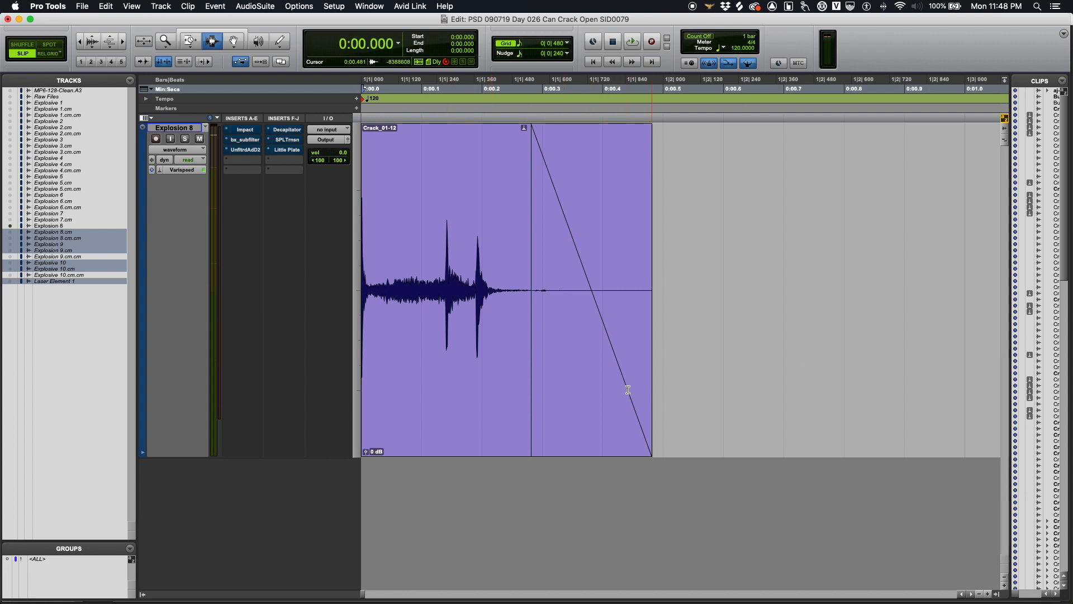
Step: Play and stop the Crack_01-12 explosion, then take Explosion 8's Impact compressor out of bypass
key(space)
key(space)
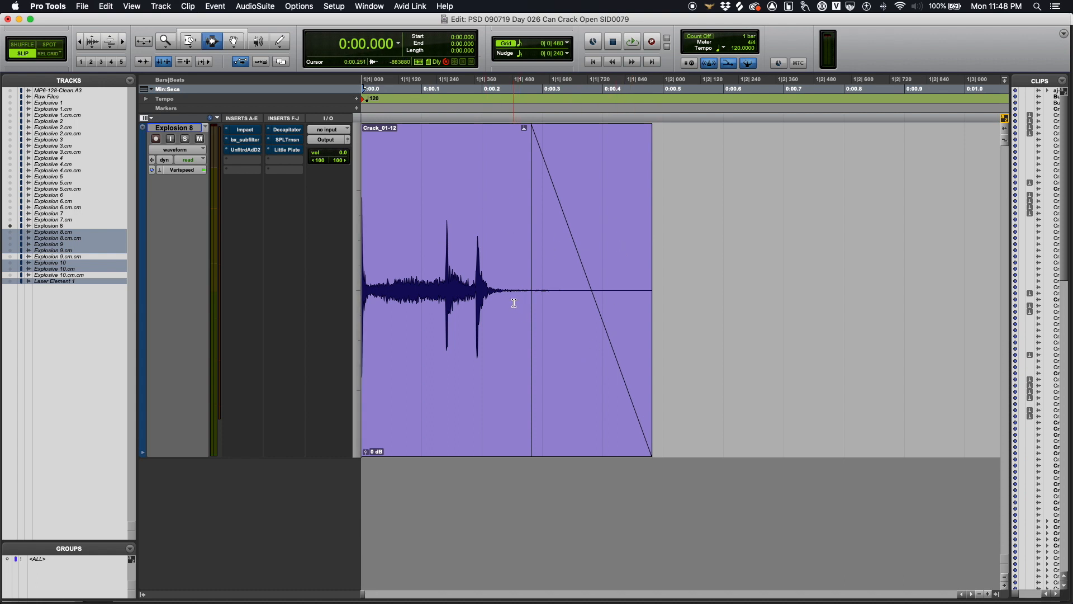
key(space)
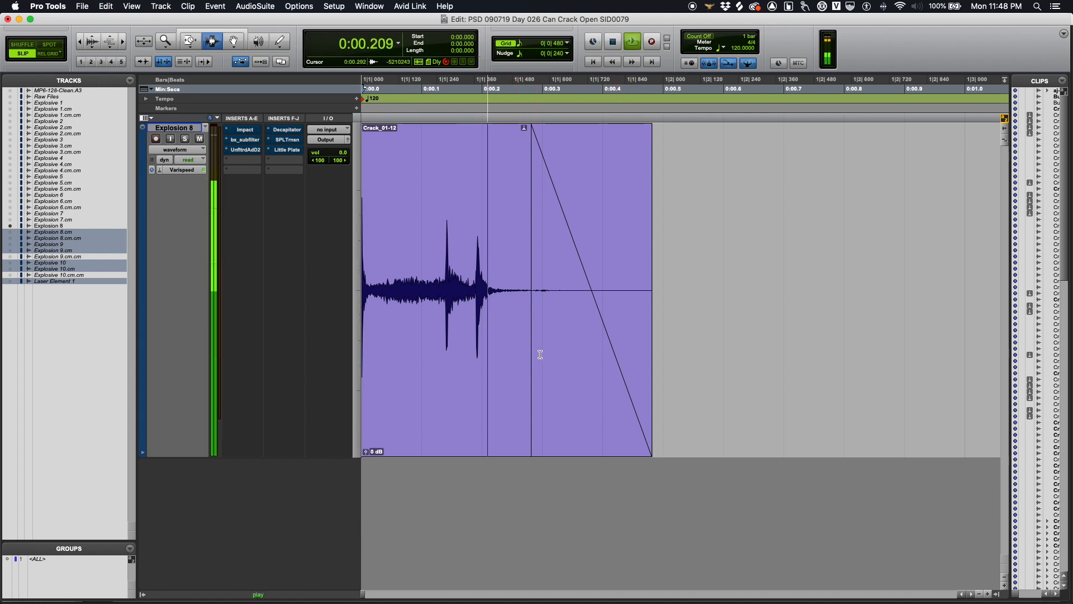
key(space)
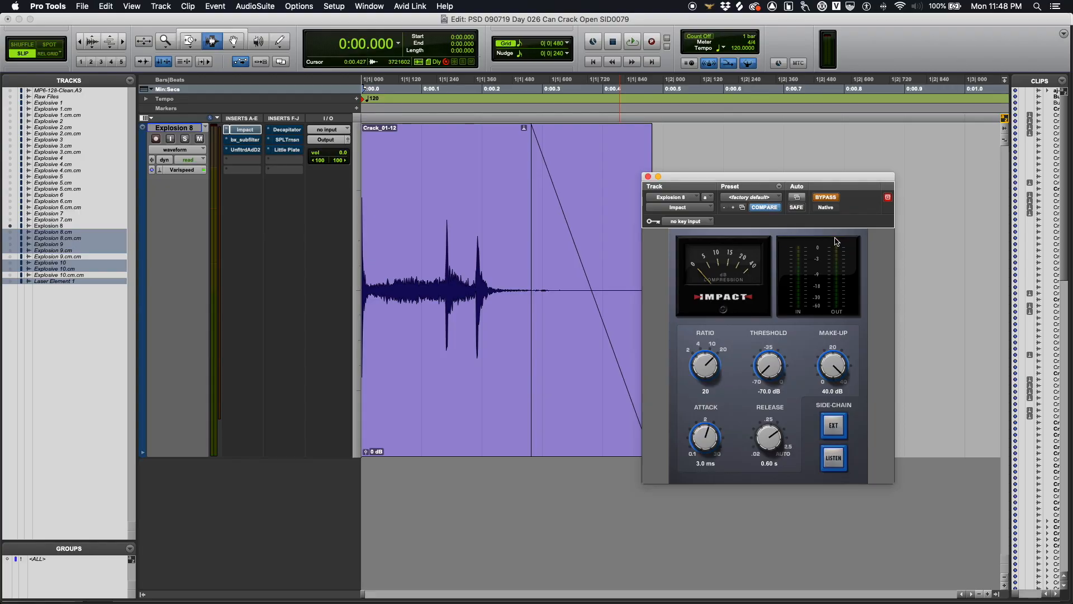
click(825, 198)
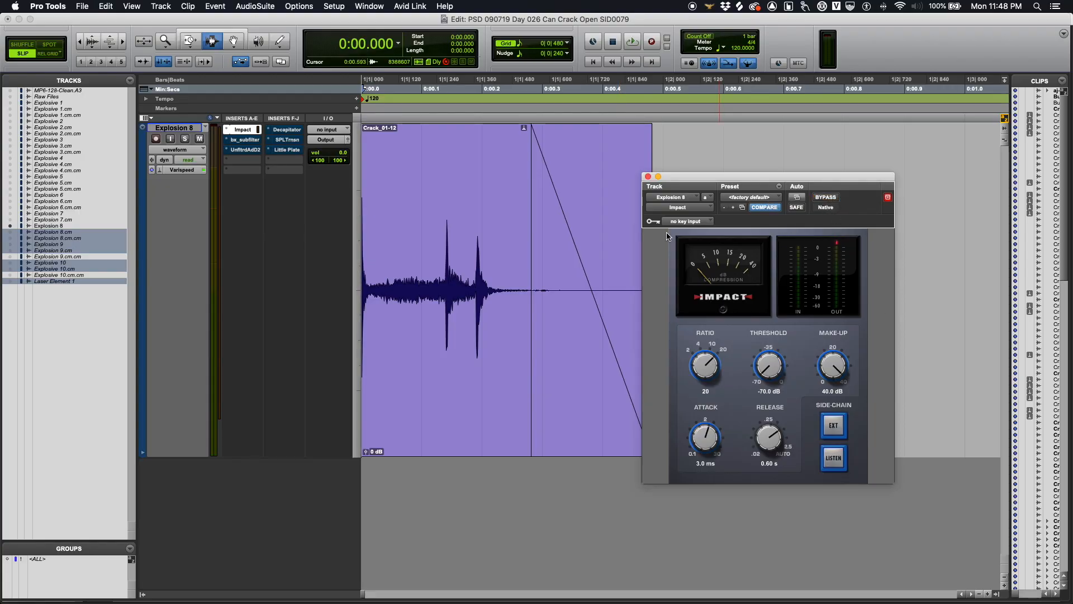
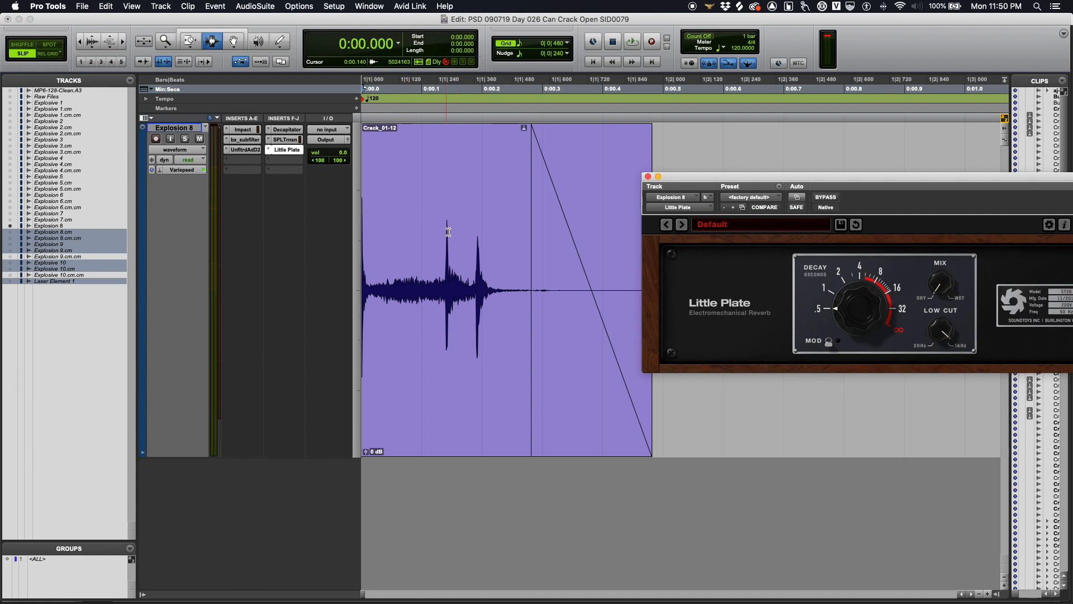
Step: Play the explosion through Little Plate, then select part of the Lasers session's Audio 1_05 clip
drag(879, 177, 749, 112)
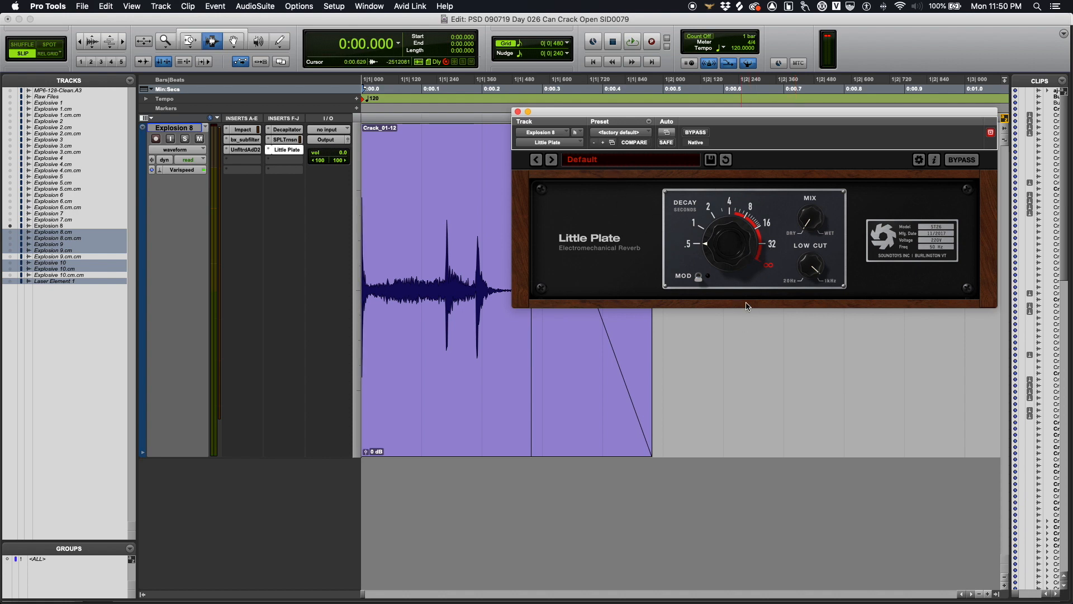
key(space)
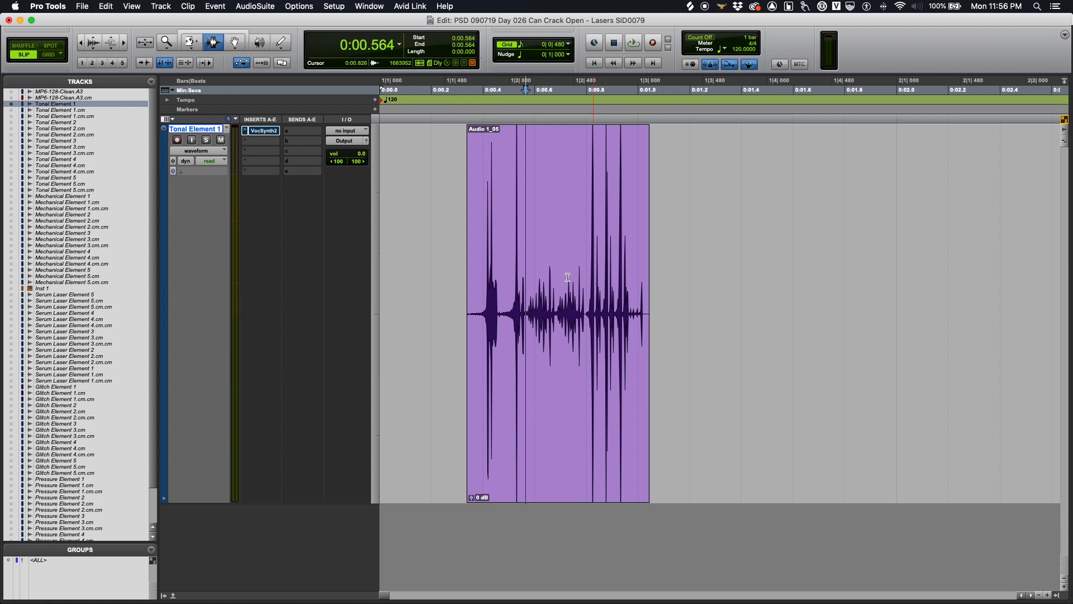
drag(461, 252, 658, 253)
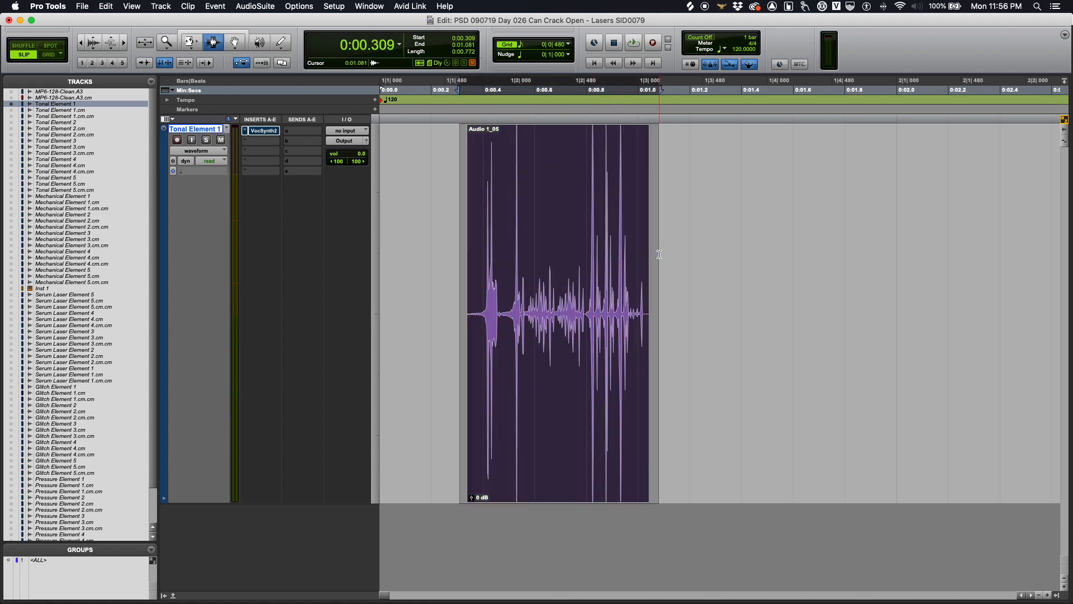
Step: Play the Audio 1_05 laser clip from its start a few times
key(Tab)
key(space)
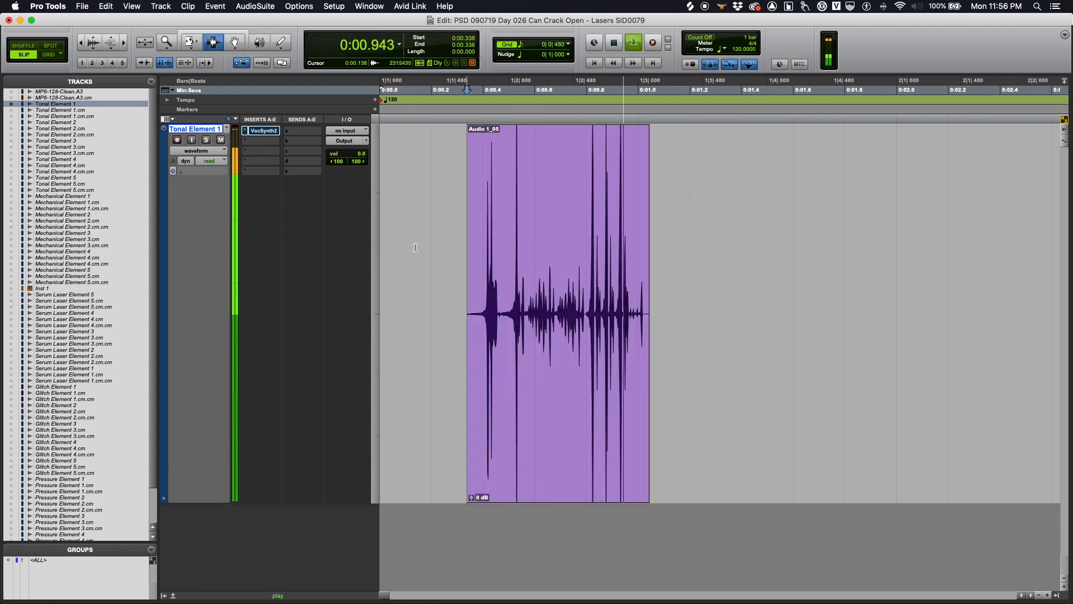
key(space)
key(space)
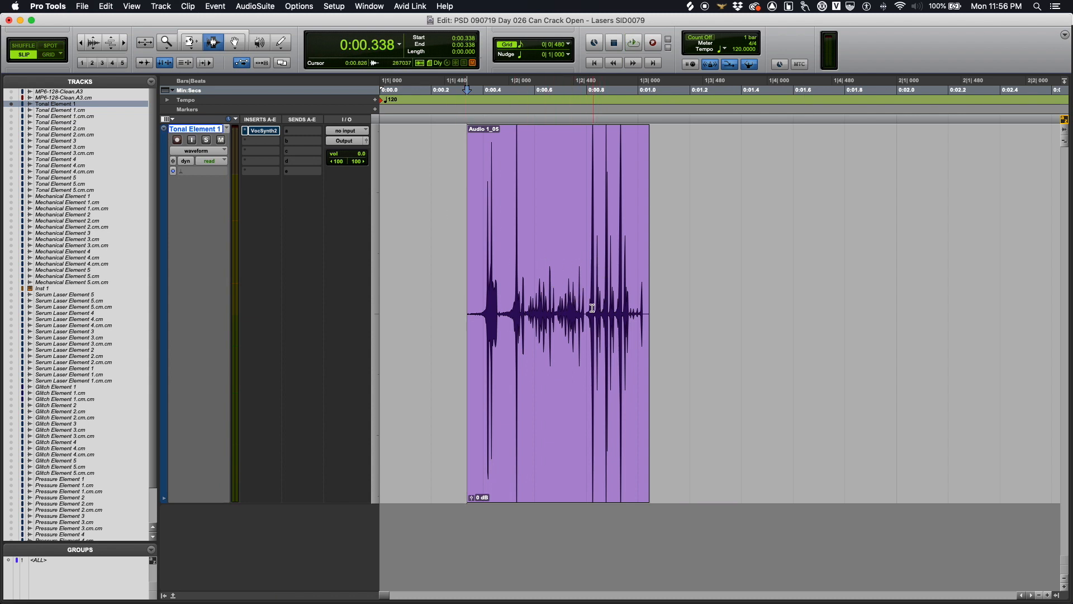
Step: Zoom in and out on the laser waveform, selecting ranges around 0:00.8
click(604, 294)
key(super+bracketright)
key(super+bracketright)
drag(657, 311, 856, 312)
click(678, 328)
key(super+bracketleft)
drag(553, 363, 730, 358)
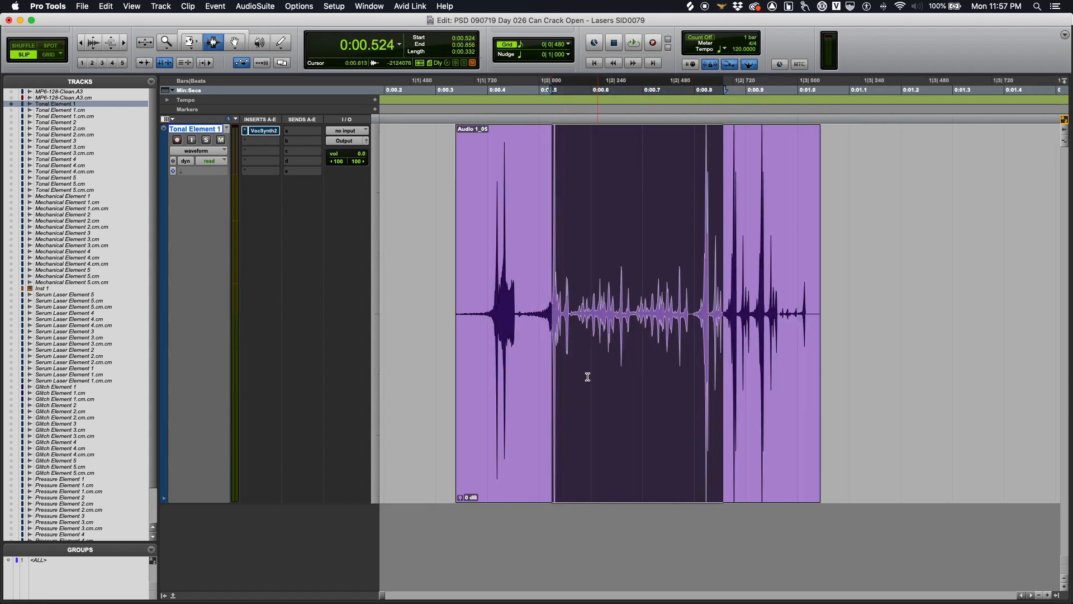
key(super+bracketleft)
Step: Play the laser clip again from just before its start
click(454, 315)
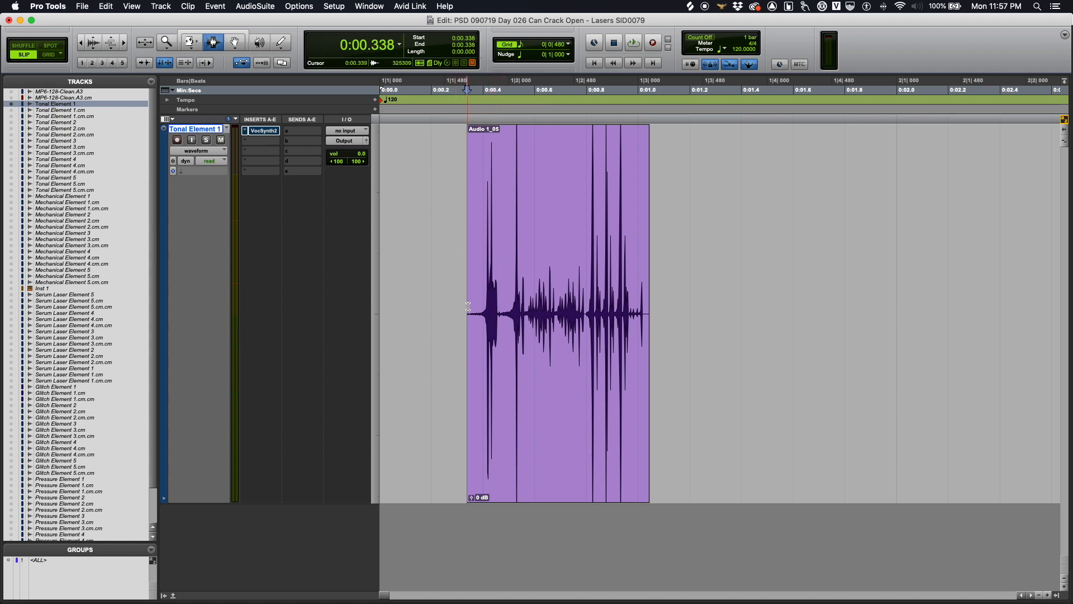
key(space)
key(space)
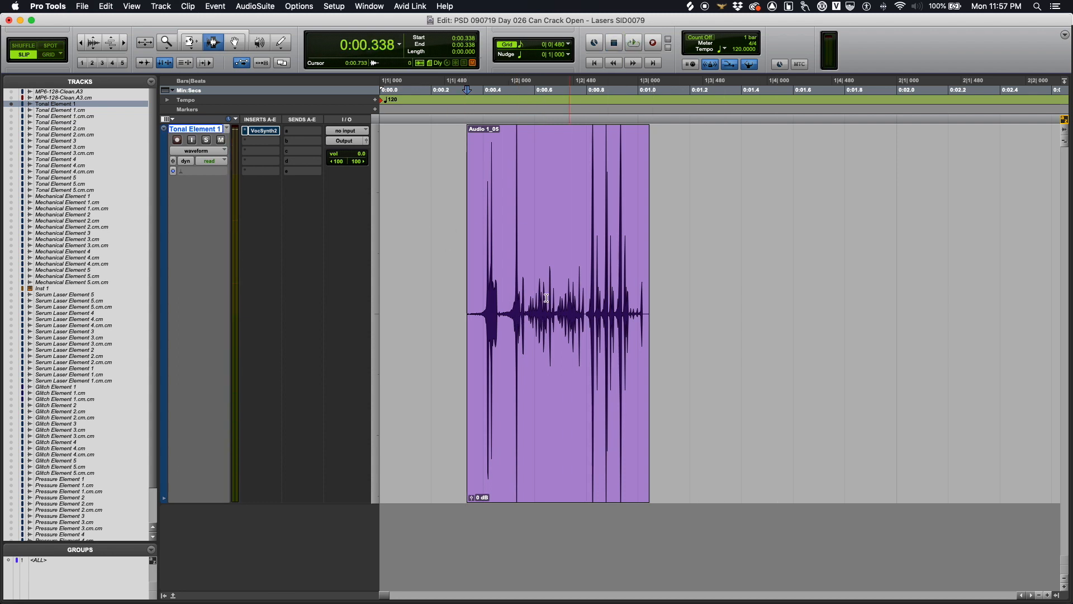
key(space)
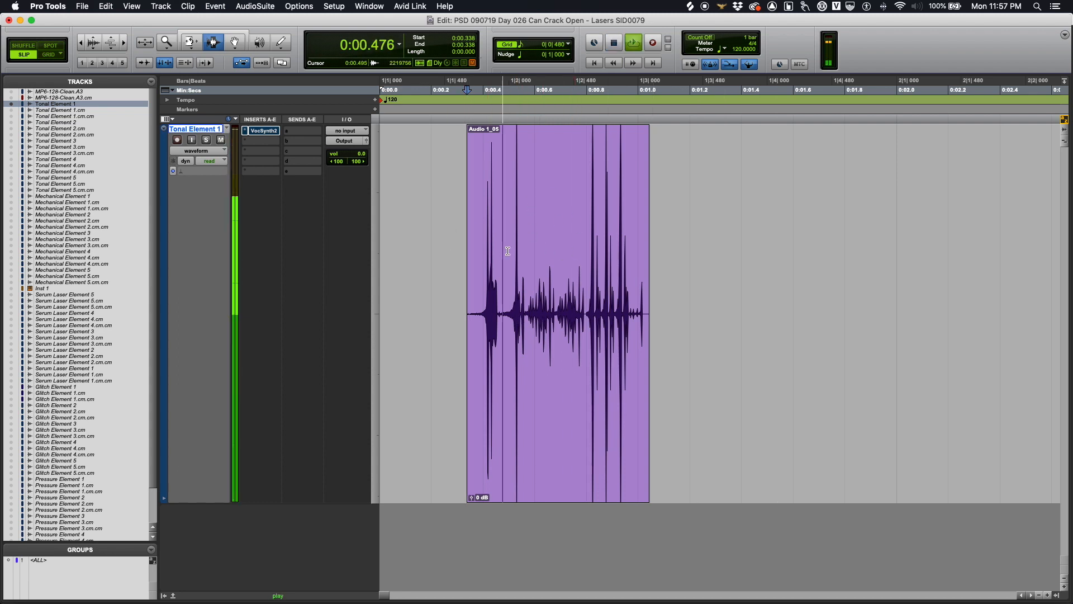
key(space)
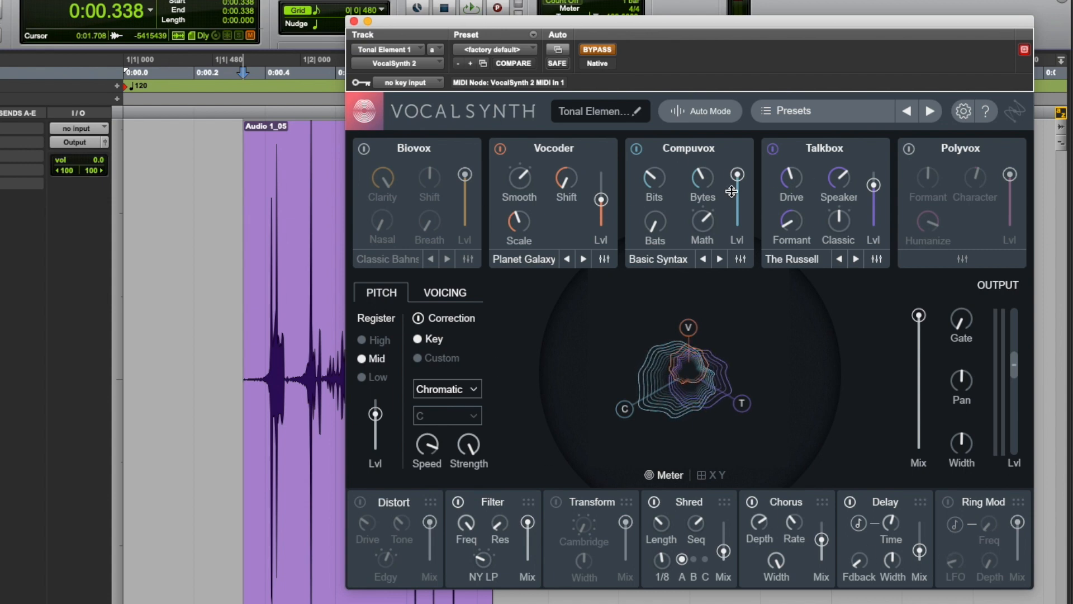
Step: Take VocalSynth 2 out of bypass and play the first laser clip through it
drag(709, 22, 653, 25)
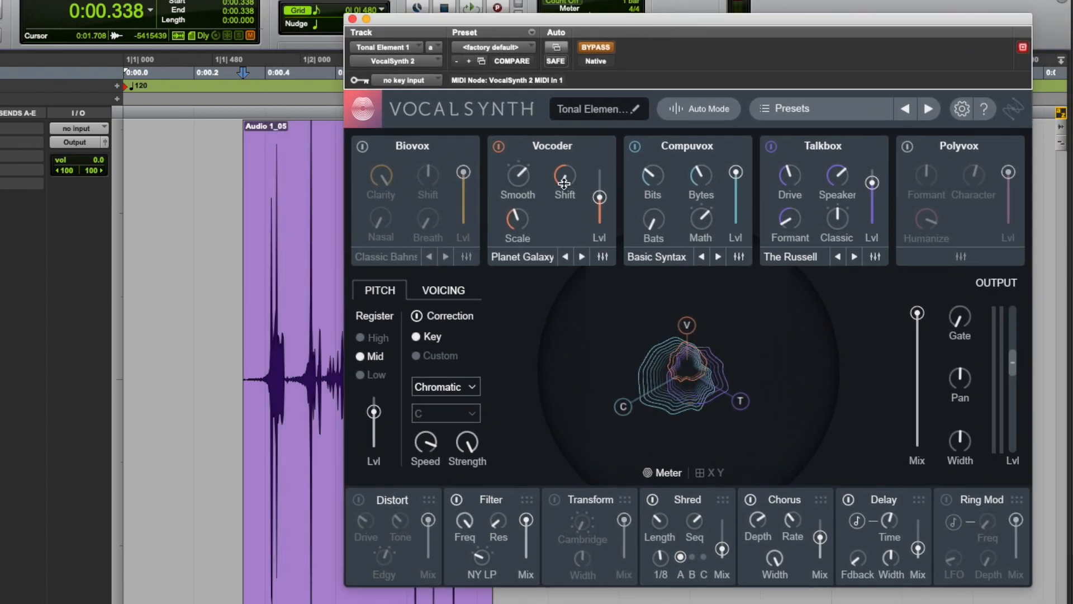
click(590, 48)
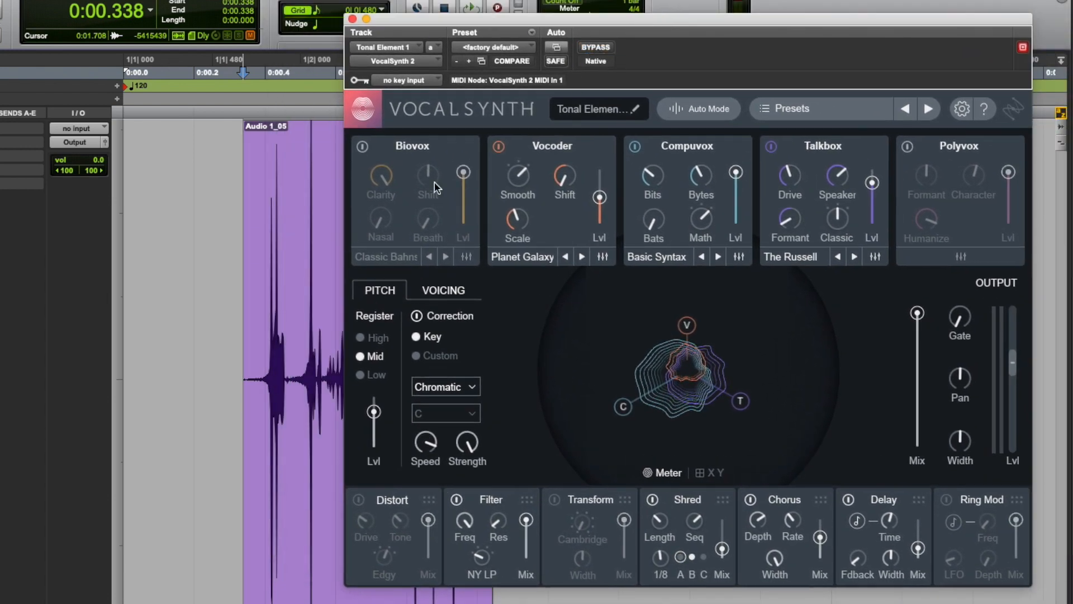
click(208, 263)
key(space)
key(space)
key(space)
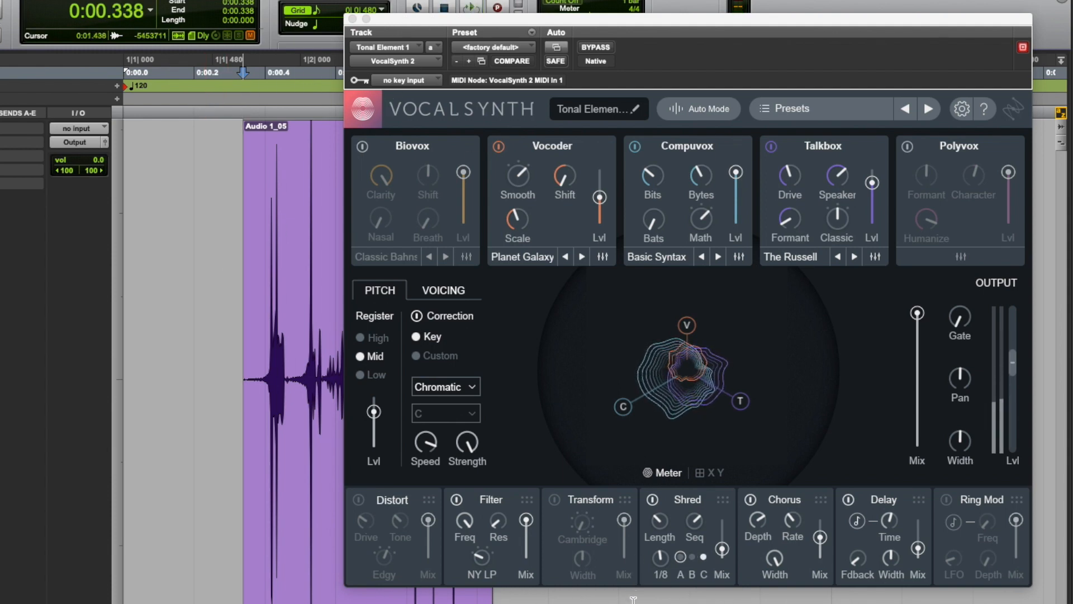
key(Tab)
key(Tab)
key(space)
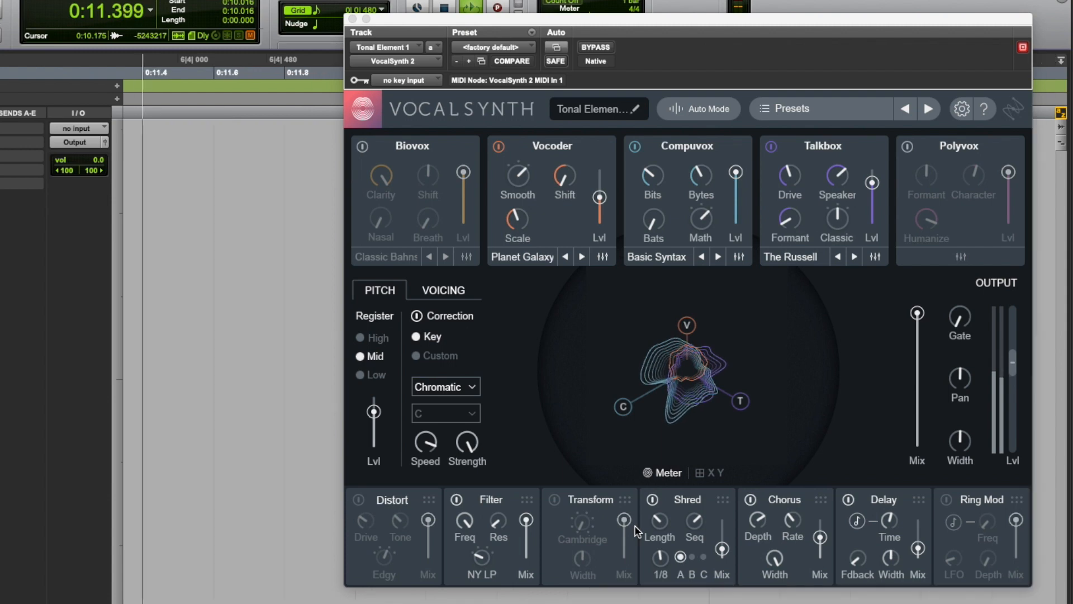
Step: Step through and play each following laser clip through VocalSynth
key(r)
key(r)
key(space)
key(Tab)
key(Tab)
key(space)
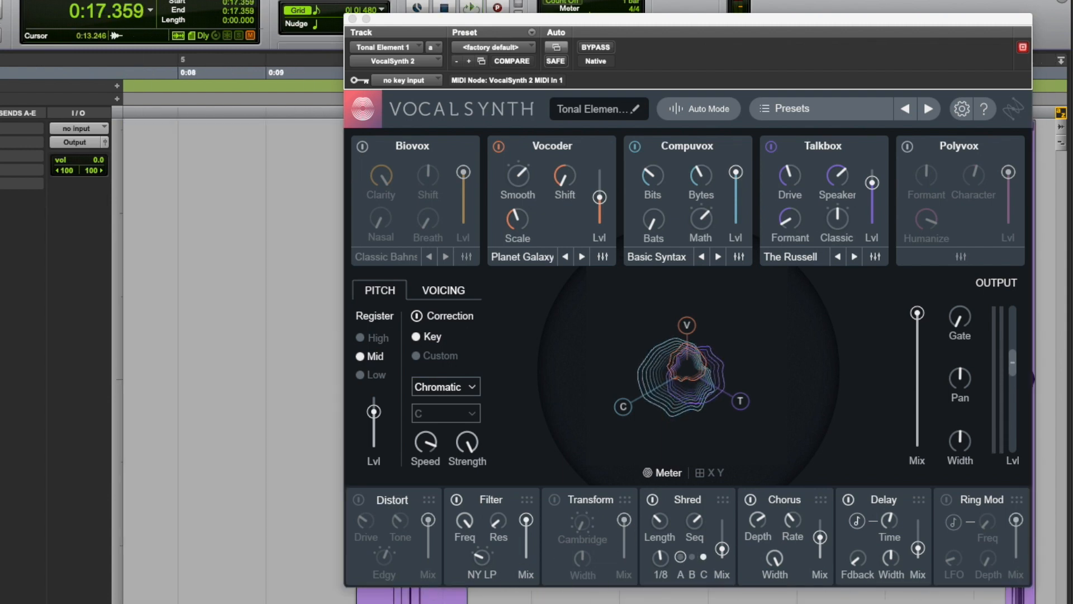
key(space)
key(Tab)
key(Tab)
key(space)
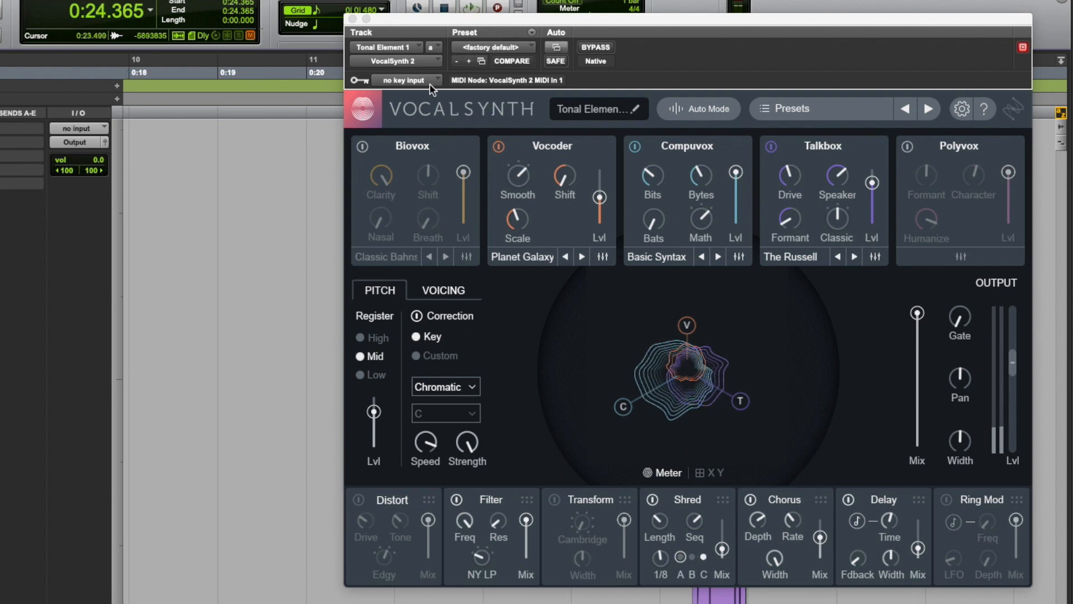
Step: Close VocalSynth and zoom out to show all four laser clips
click(353, 19)
click(337, 520)
key(r)
key(r)
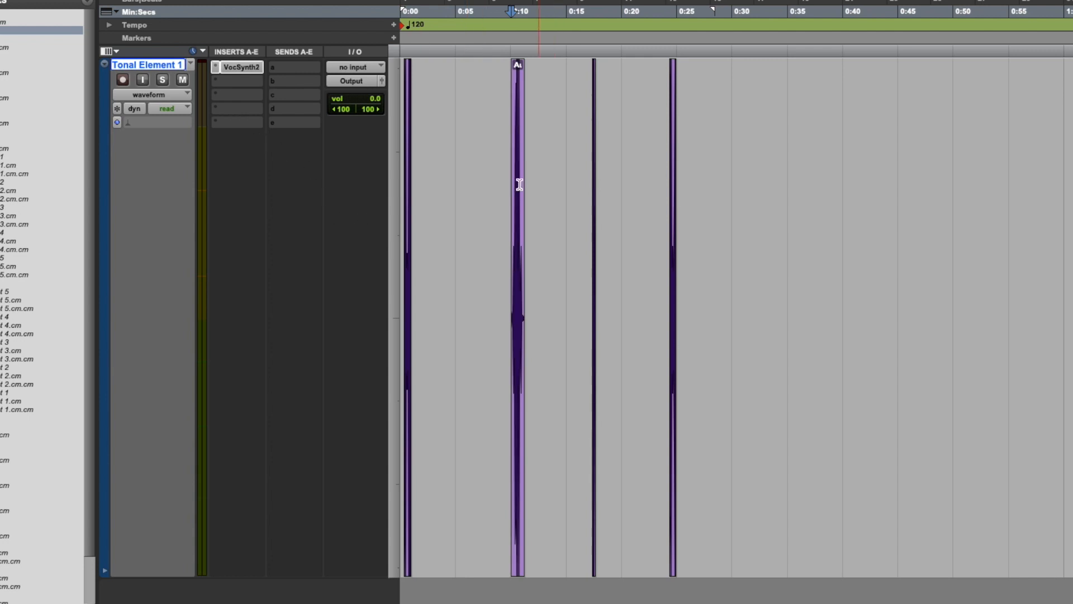
Step: Play the processed clip, then place the cursor at 0:06.627 on Pressure Element 2
key(space)
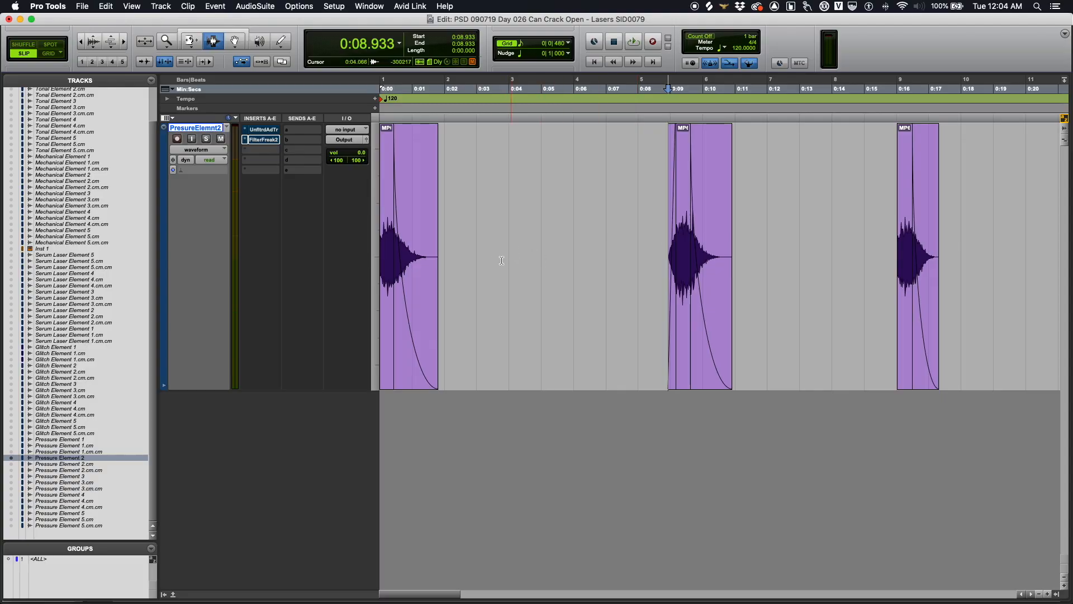
click(594, 241)
Step: Play the first Pressure Element 2 clip and zoom the timeline out
key(Tab)
key(space)
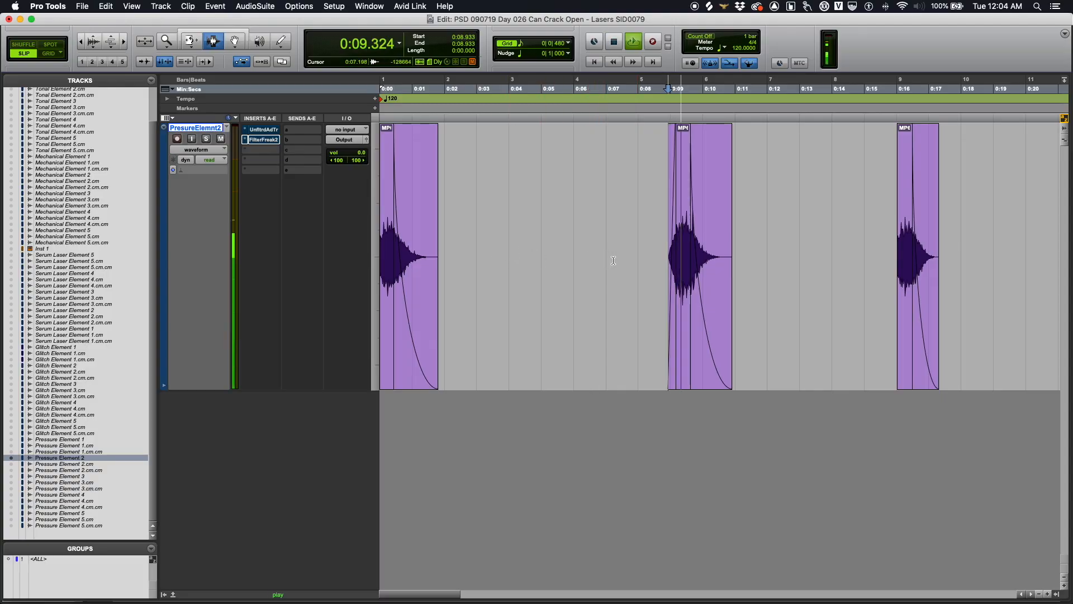
key(space)
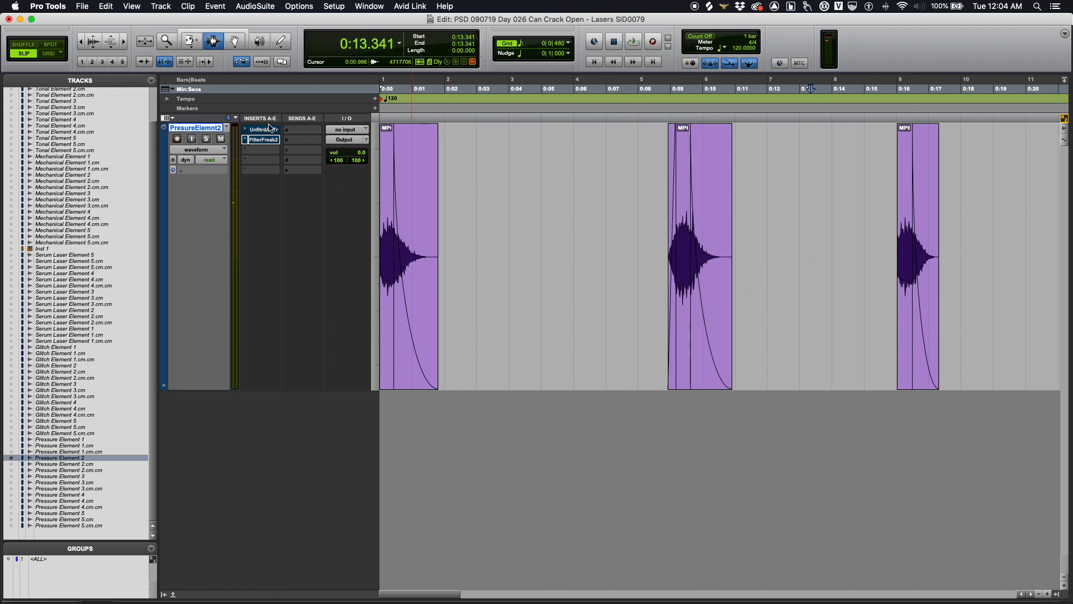
key(r)
Step: Play the following Pressure Element 2 clips from their starts
click(616, 219)
key(Tab)
key(space)
key(space)
key(Tab)
Step: Audition the second clip, view all four clips, and open Triad on the UnfltrdAdTr insert
key(space)
key(space)
click(528, 223)
key(space)
key(space)
key(t)
key(t)
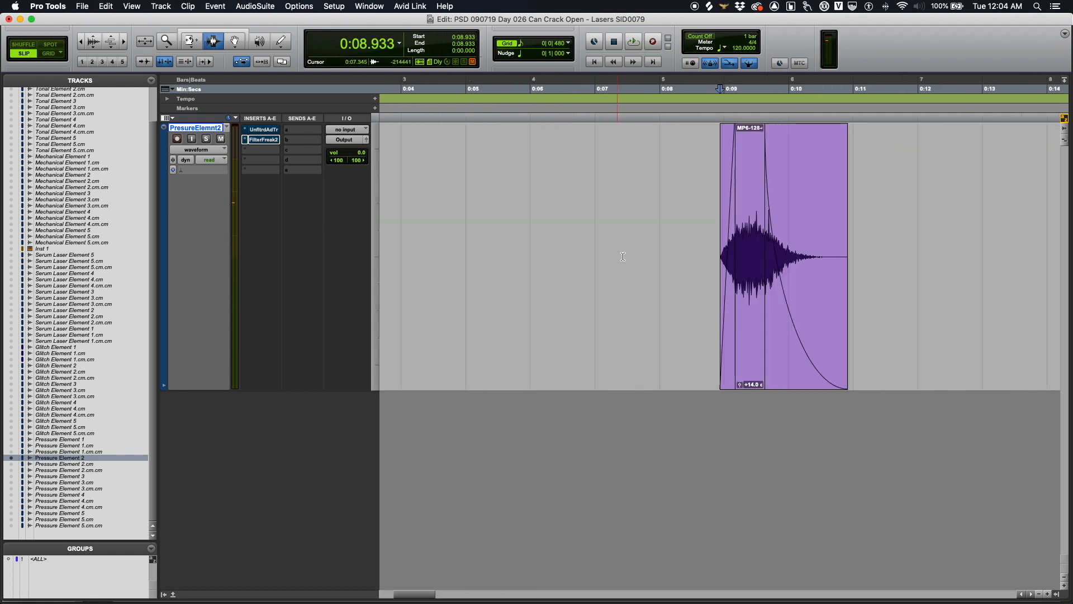
key(r)
key(r)
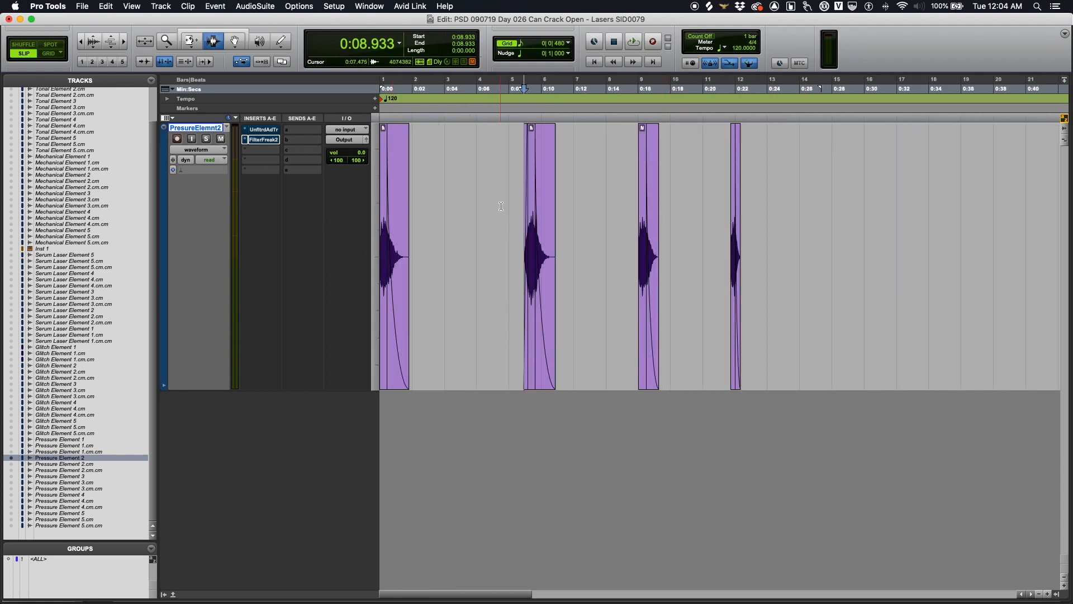
click(265, 131)
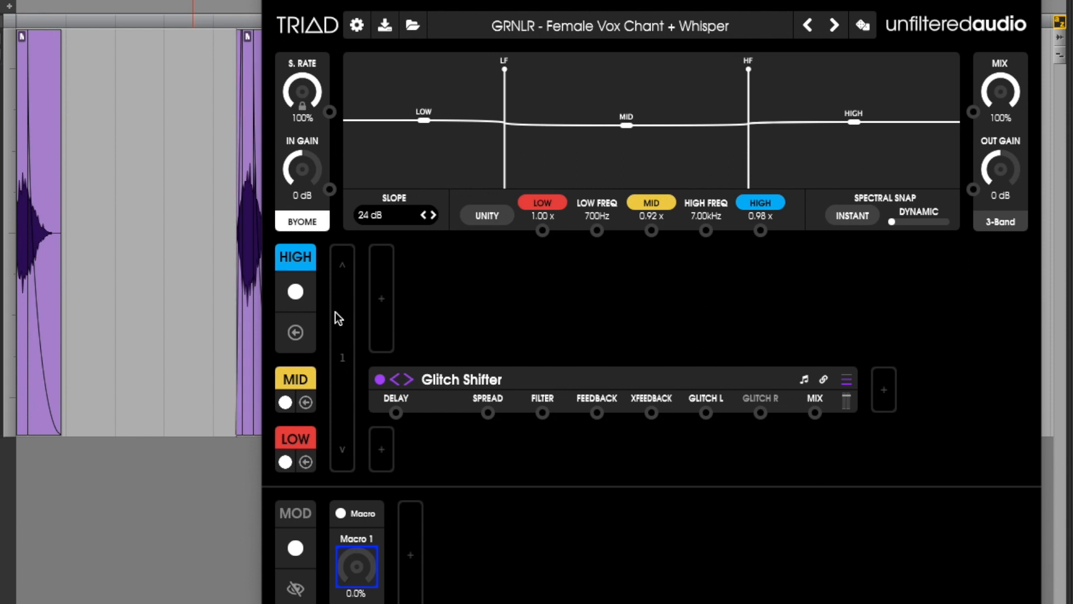
Step: Expand Triad's mid and low band chains to show the mid band's Glitch Shifter settings
click(307, 385)
click(306, 441)
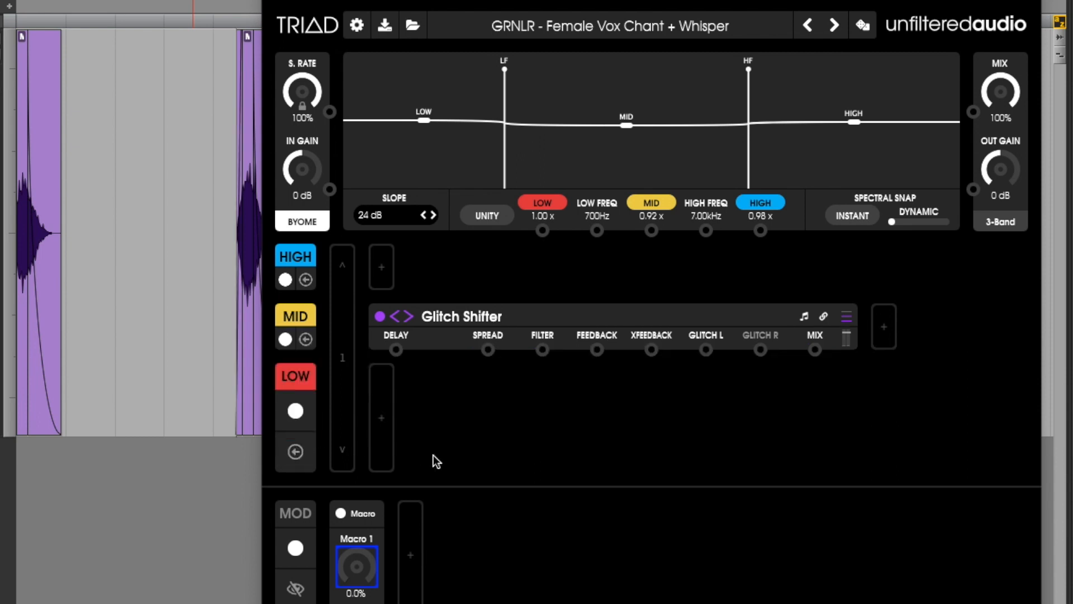
click(310, 318)
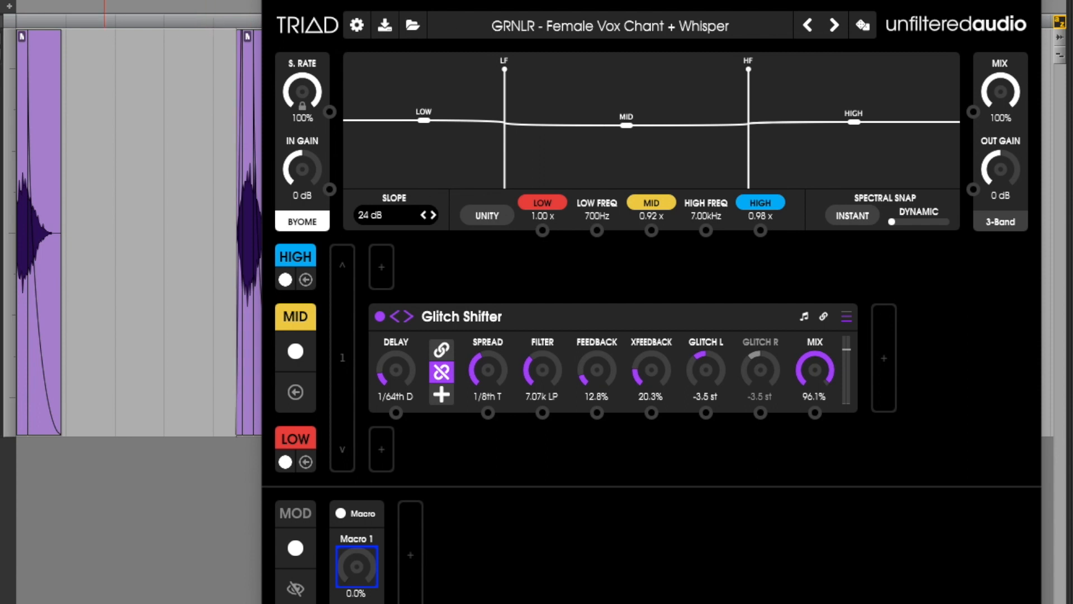
Step: Replay the clip through Triad and reposition the FilterFreak2 window
key(space)
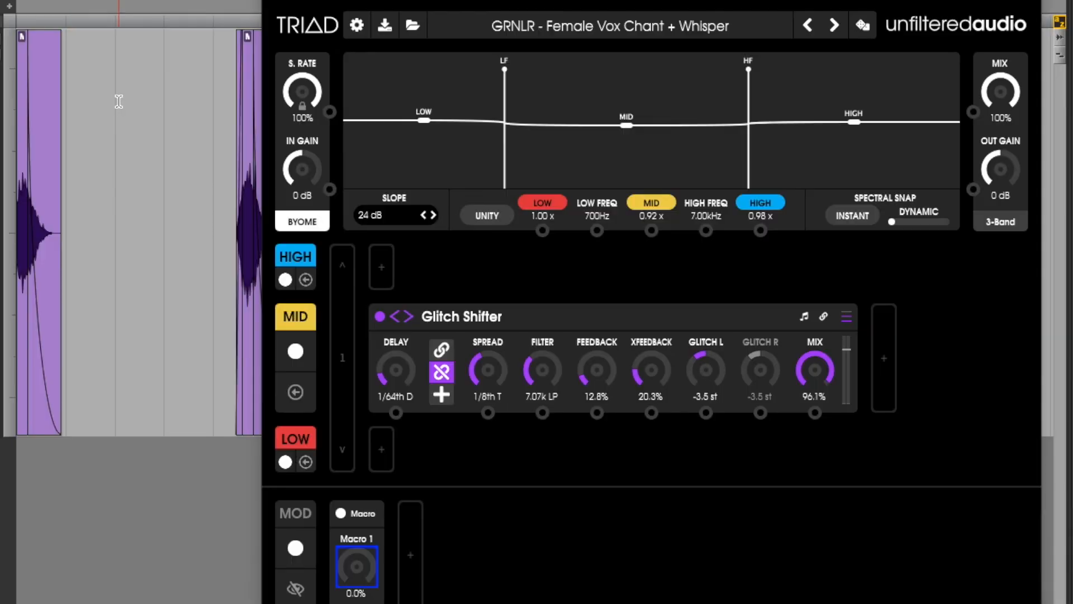
key(space)
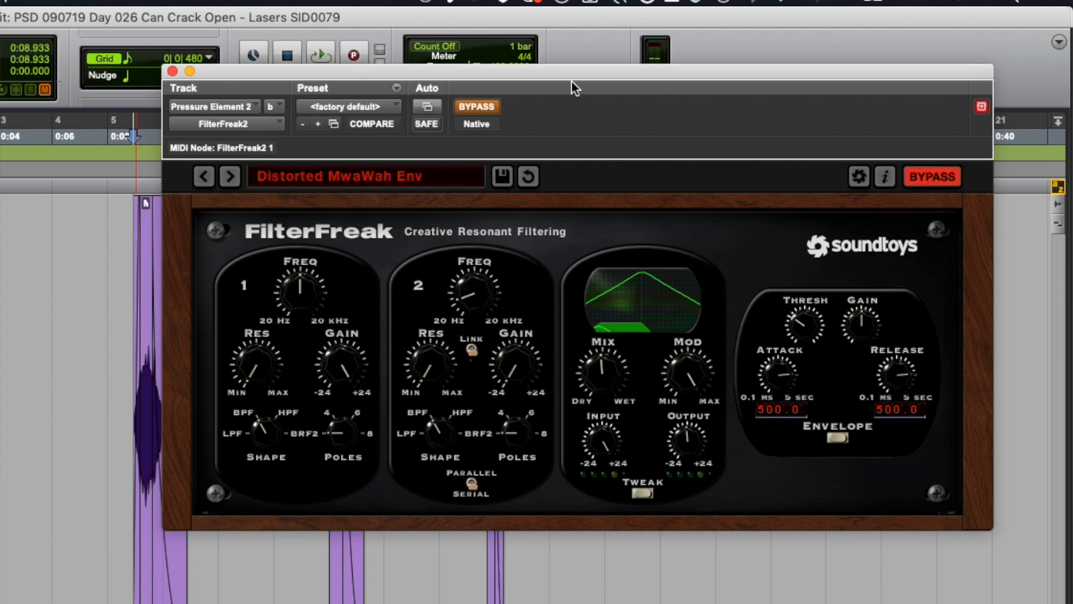
drag(573, 87, 525, 159)
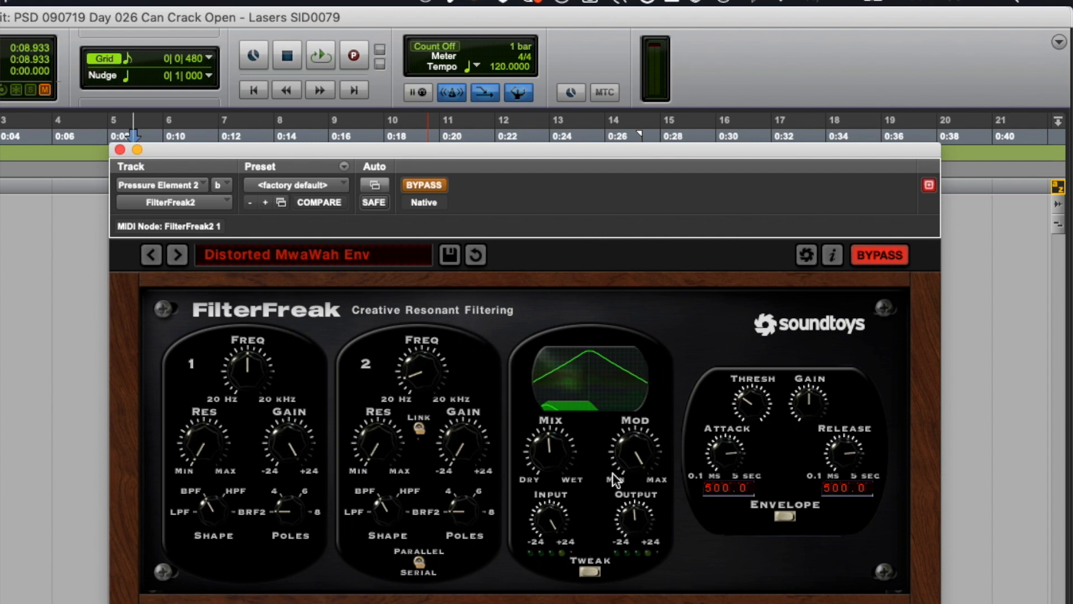
Step: Take FilterFreak out of bypass and play the clips through its Distorted MwaWah Env preset
click(443, 186)
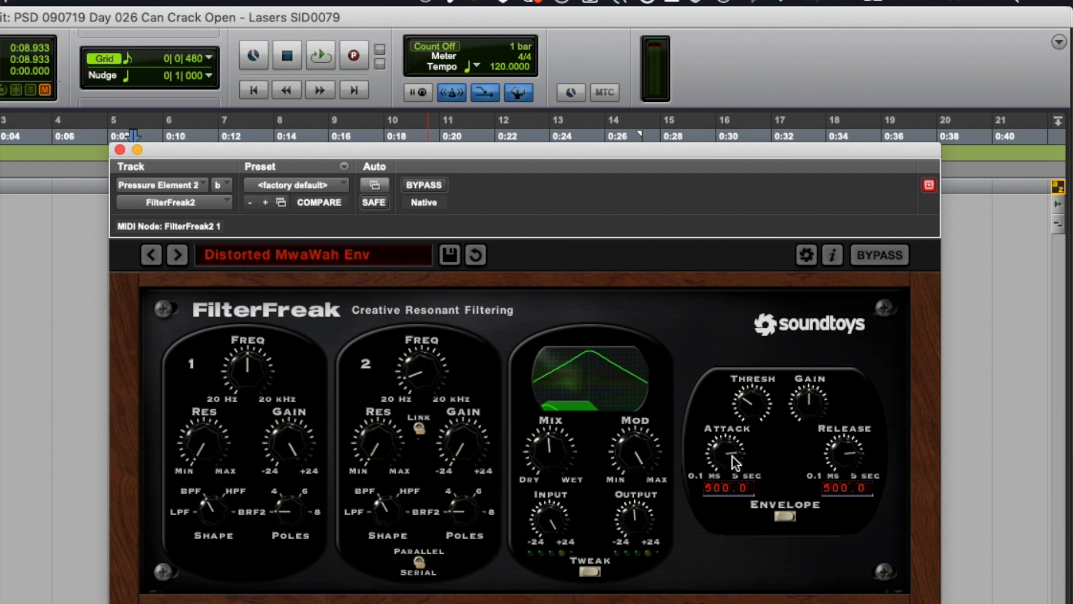
click(96, 441)
key(space)
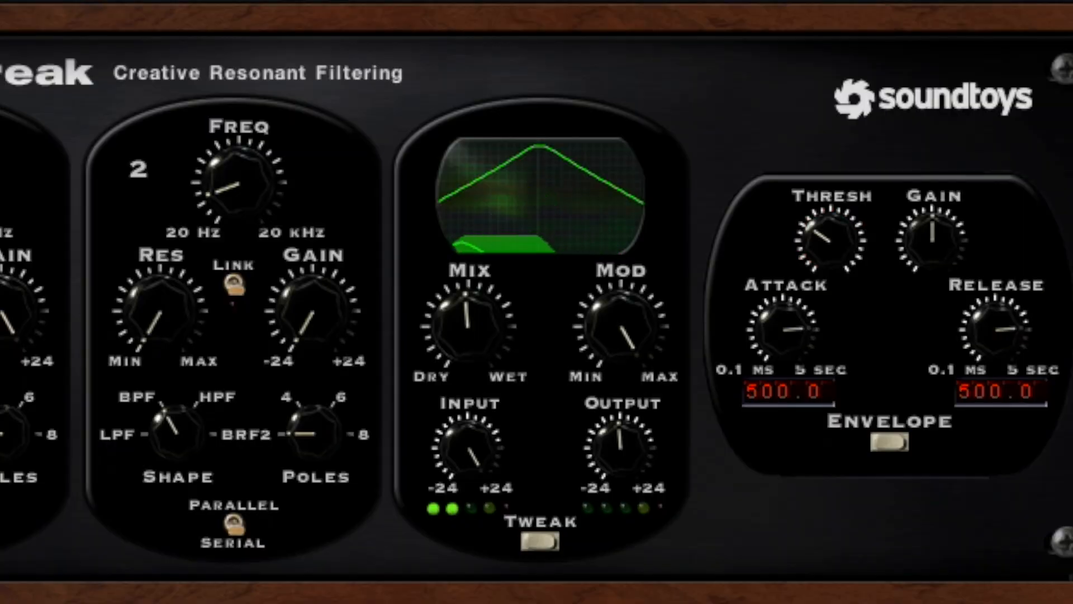
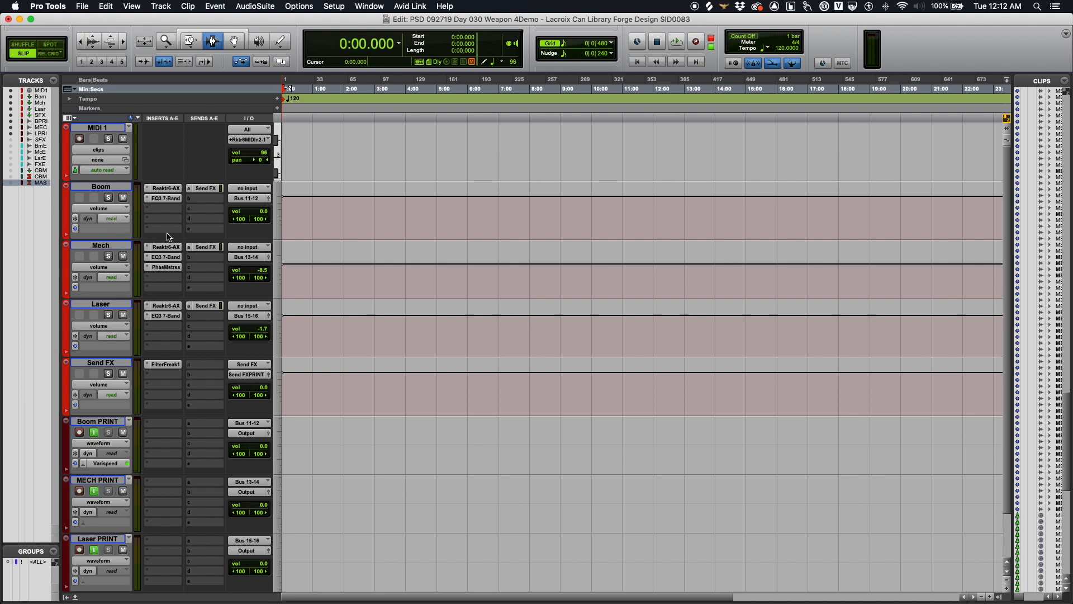
Step: Open the Boom track's Forge instrument and move its window up and right to uncover the mixer
click(107, 188)
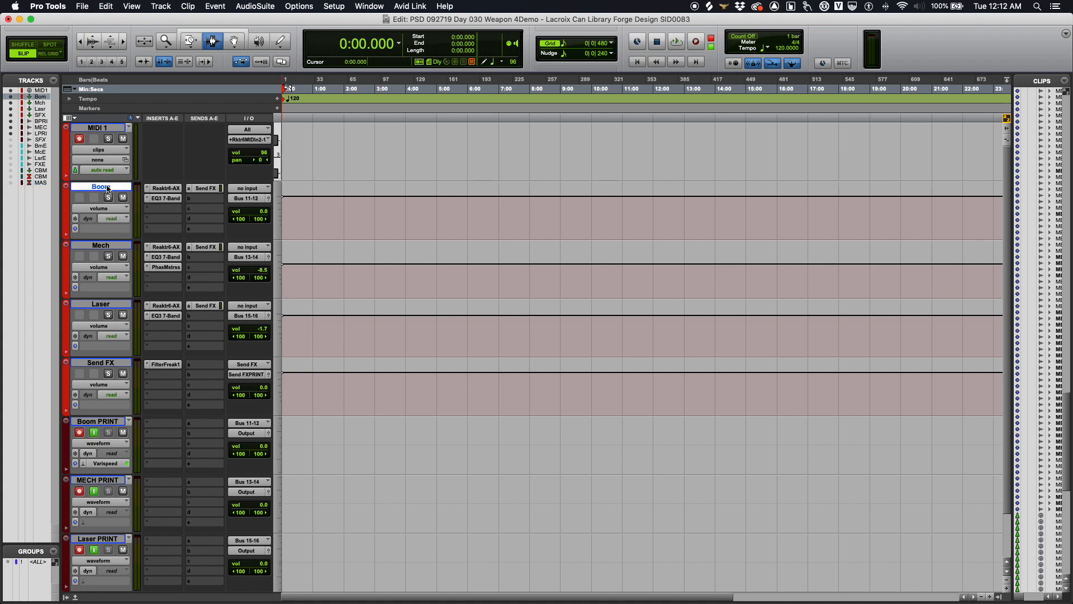
click(112, 248)
click(106, 128)
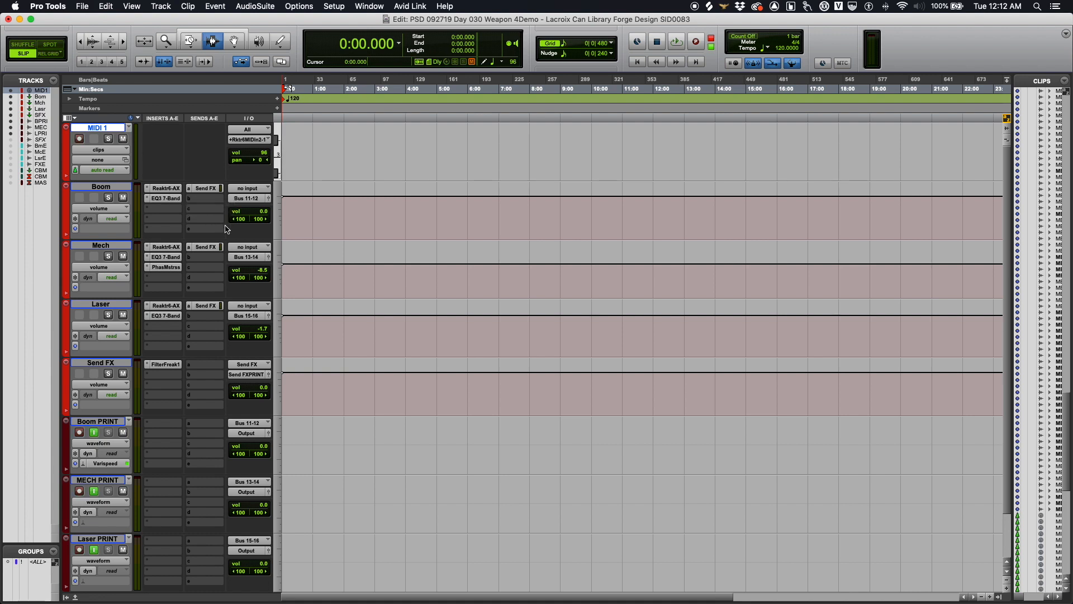
click(167, 188)
drag(447, 70, 532, 31)
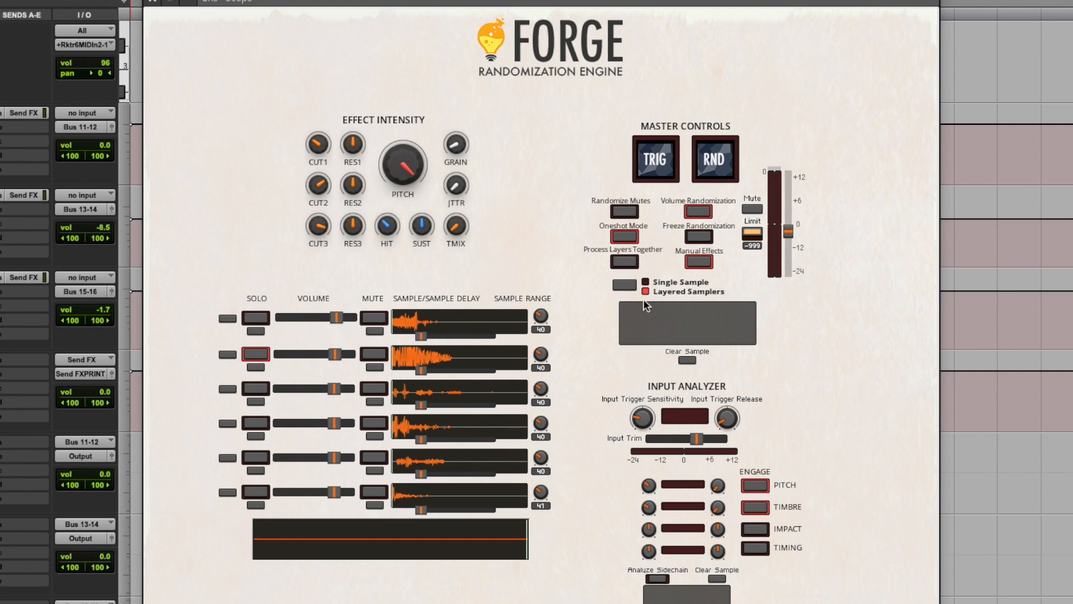
Step: Turn off Forge's Manual Effects mode so the macro knobs appear
click(697, 261)
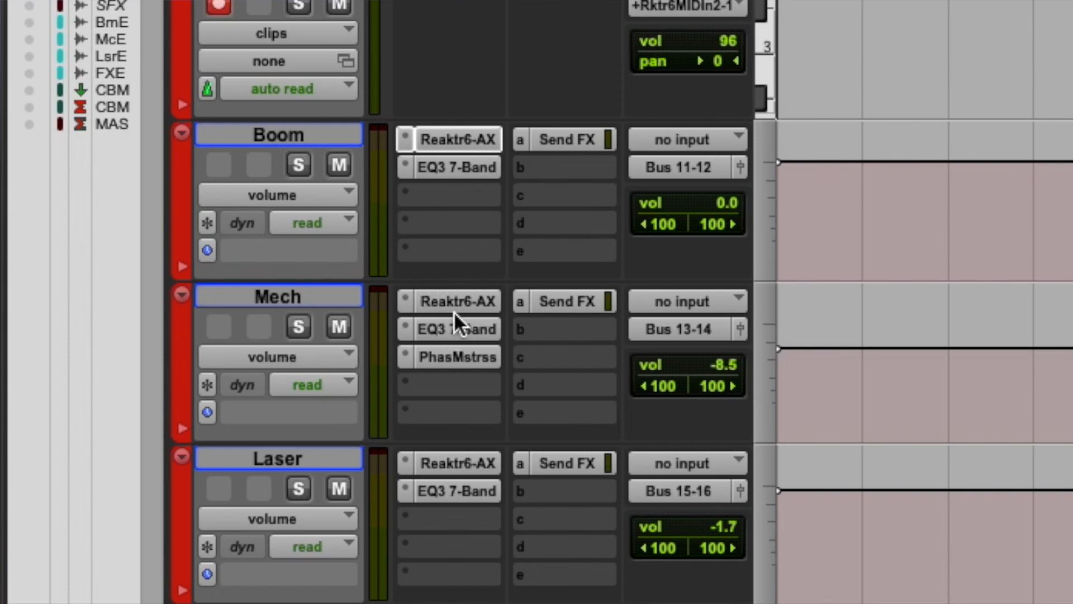
Step: Open the Mech track's Forge instance from its Reaktr6-AX insert
click(454, 308)
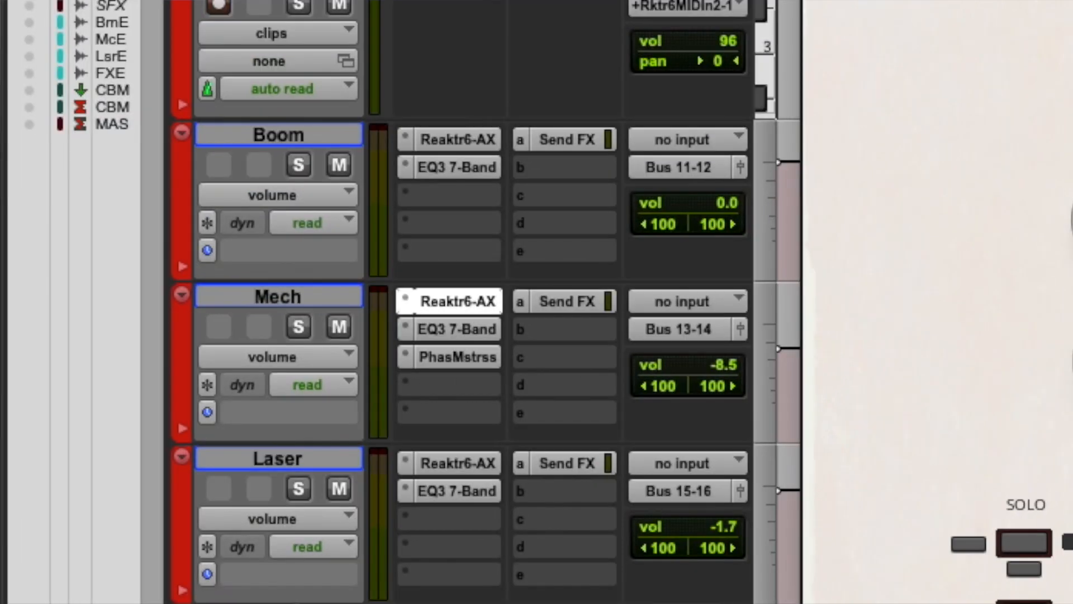
Step: Switch to the Laser track's Forge instance to view its settings
click(442, 464)
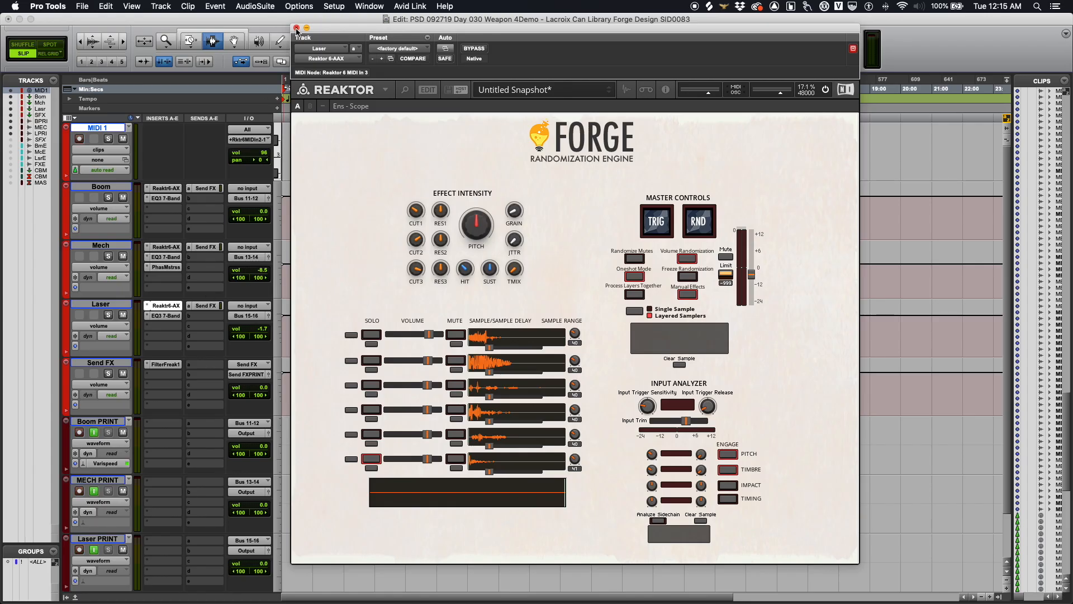
Step: Close the Forge instrument window to return to the edit window
click(297, 28)
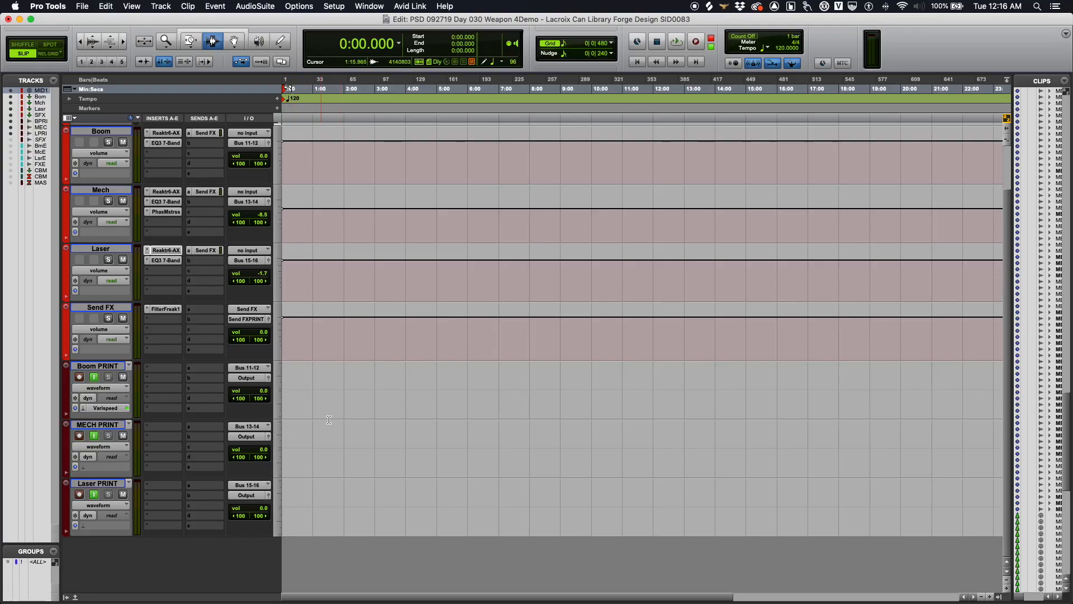
Step: Scroll up to MIDI 1 and start recording with F12 to print Forge's output
scroll(329, 420, up, 3)
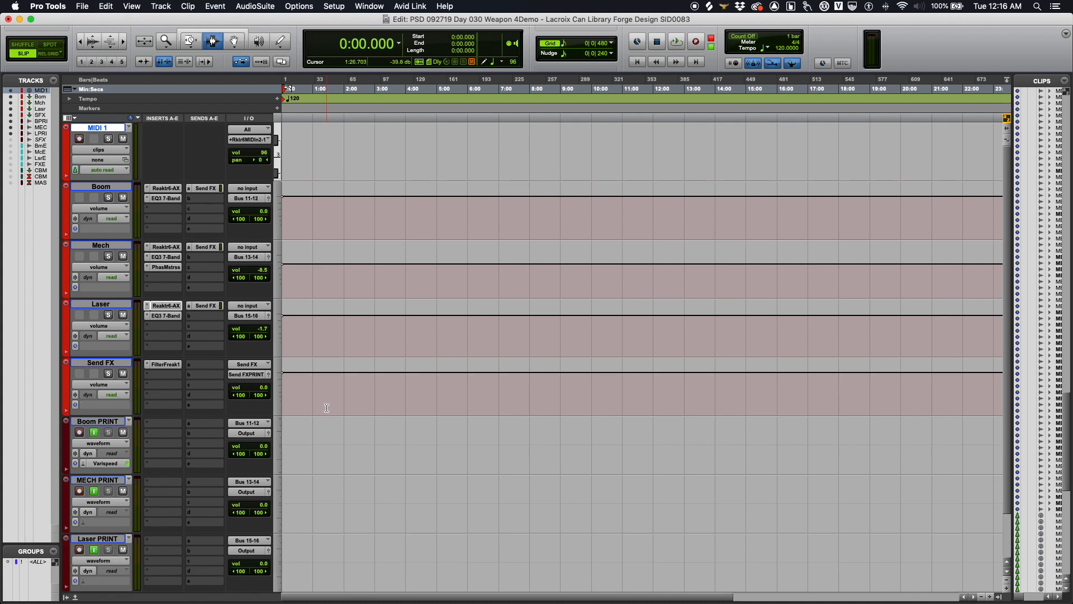
key(F12)
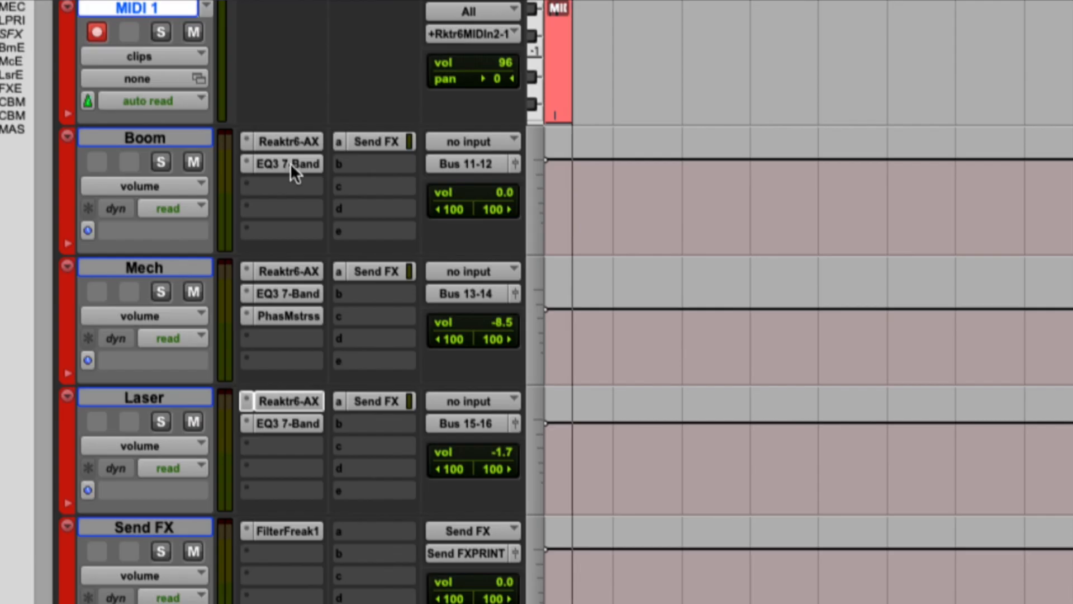
Step: Review the EQ3 7-Band settings on Boom, Mech and Laser, ending on Send FX's FilterFreak1
click(292, 166)
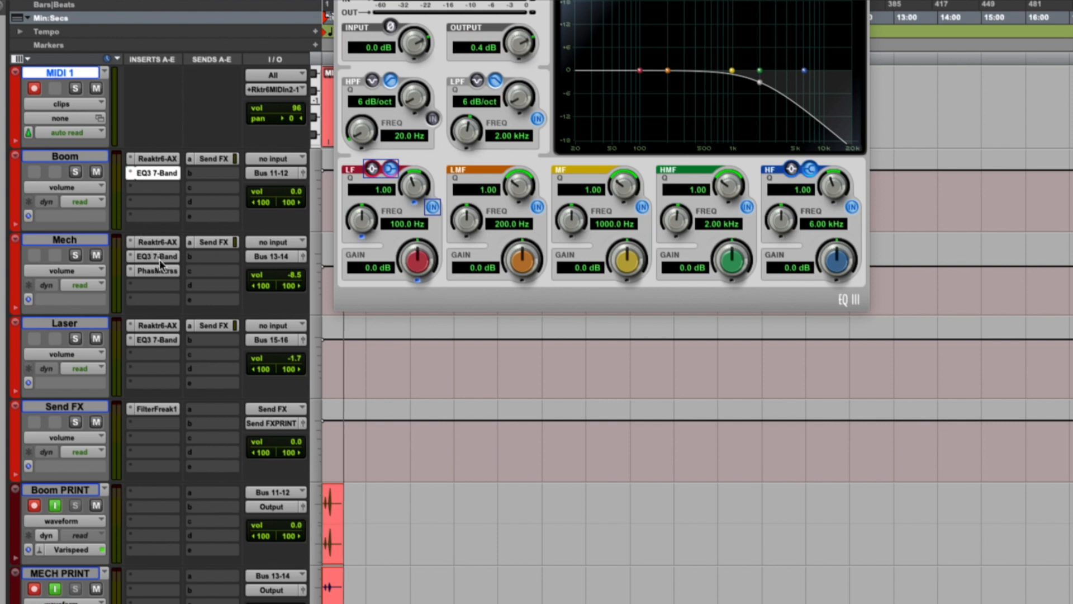
click(160, 259)
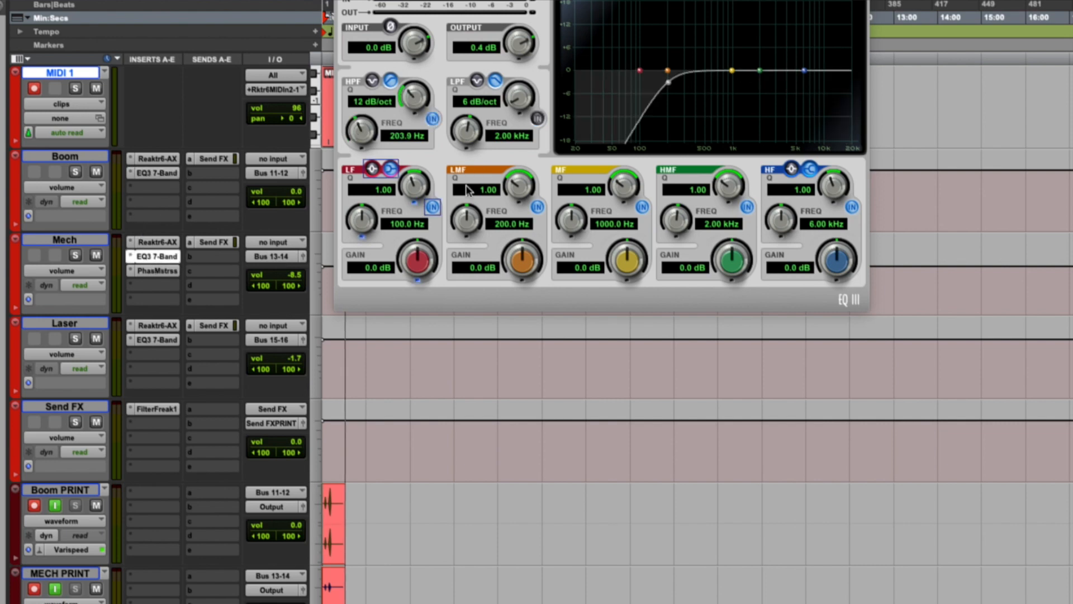
click(150, 342)
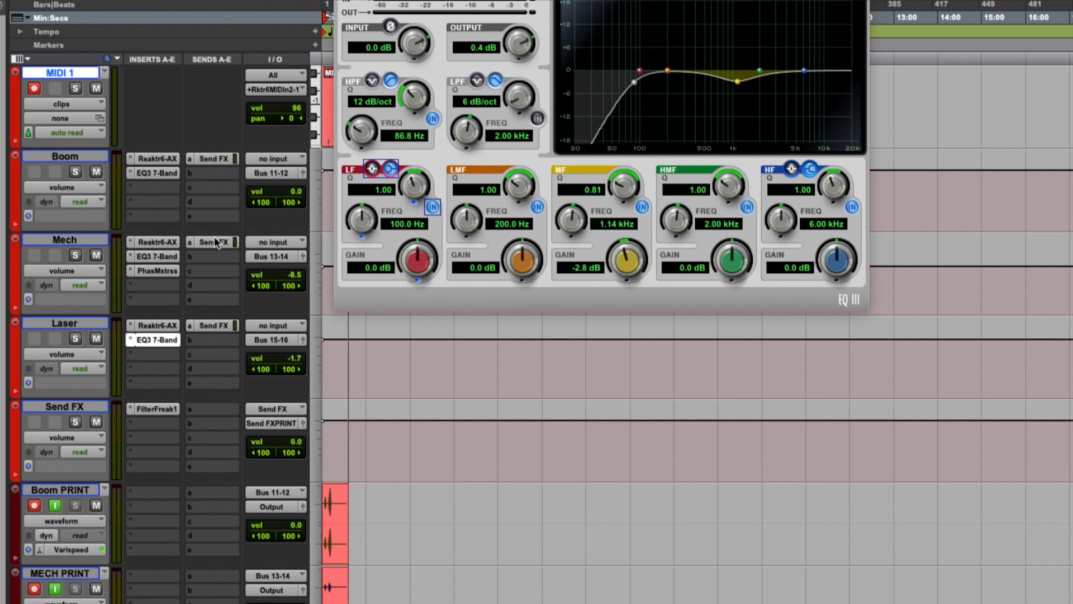
click(157, 410)
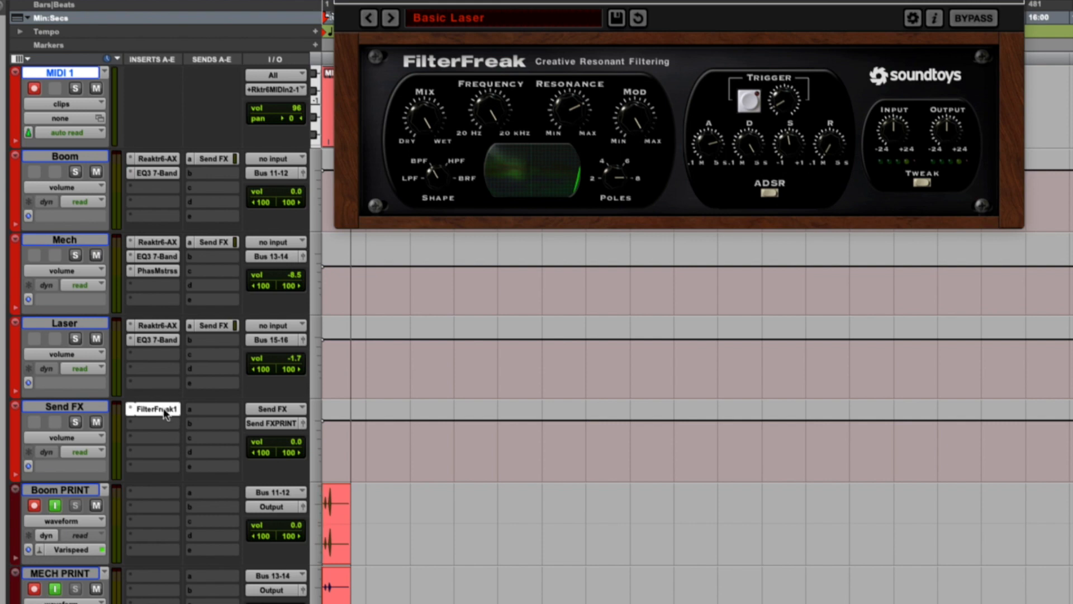
Step: Close FilterFreak and show the Mech track's Send FX send level at −13.7 dB
click(164, 411)
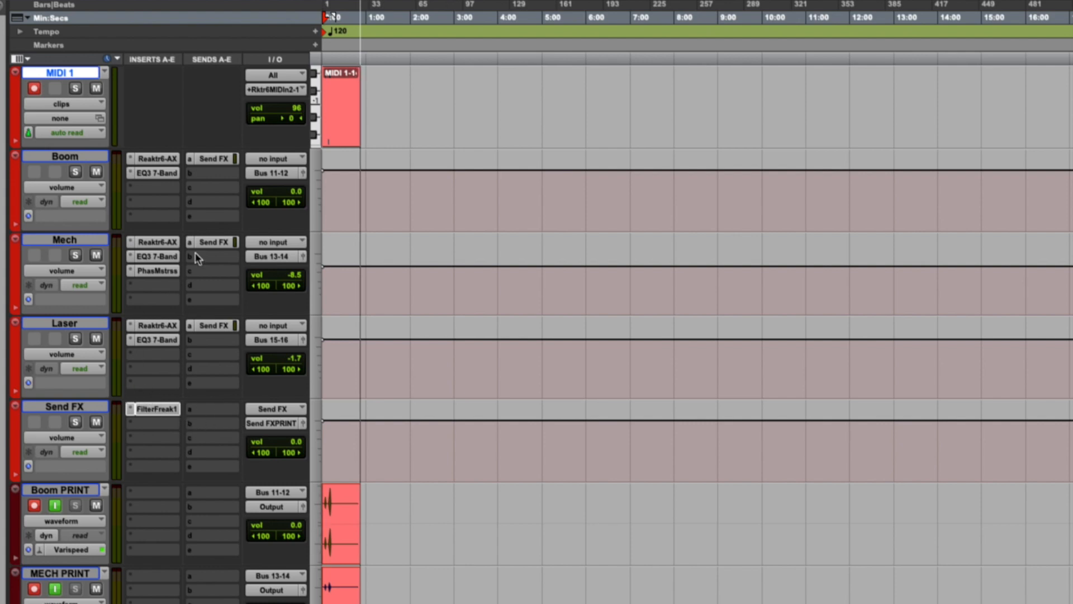
click(208, 245)
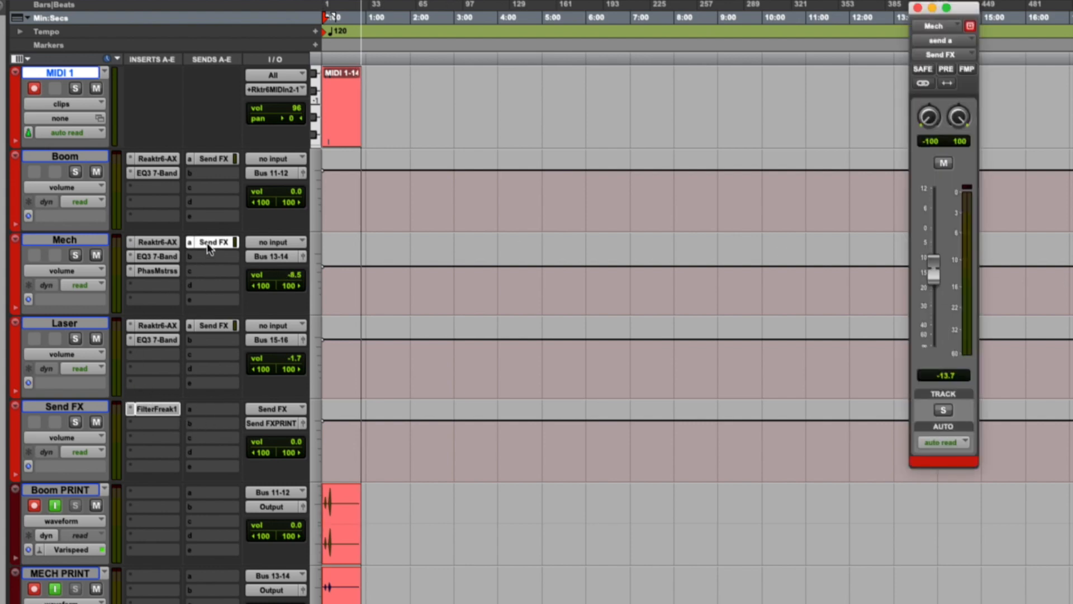
Step: Close the Mech send window and let recording capture hits on the PRINT tracks
click(208, 245)
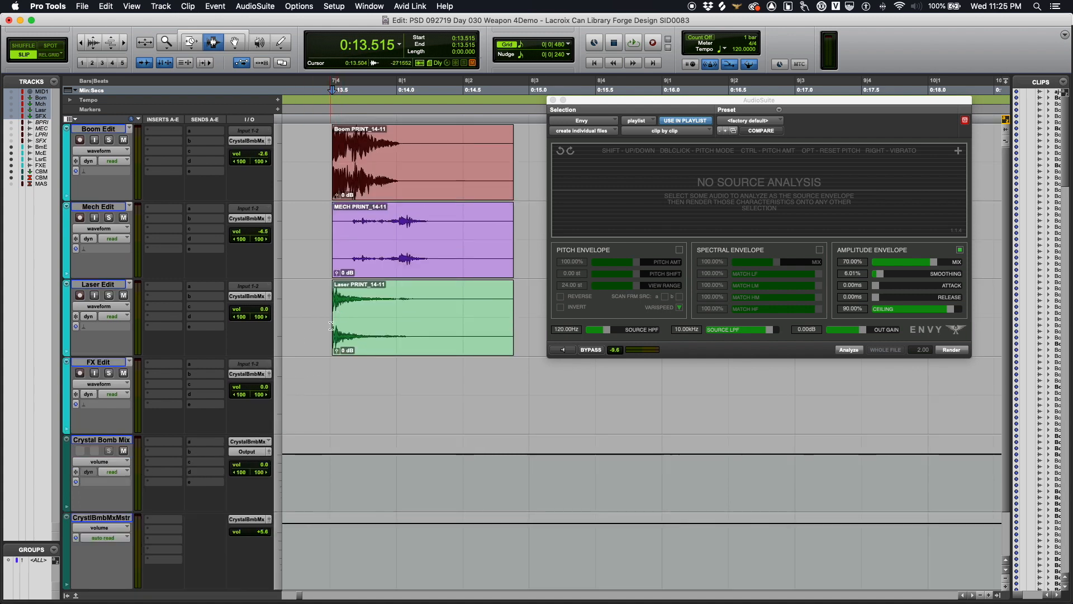
Step: Select the Laser PRINT clip and audition the weapon clips from its start
click(320, 311)
drag(334, 312, 518, 314)
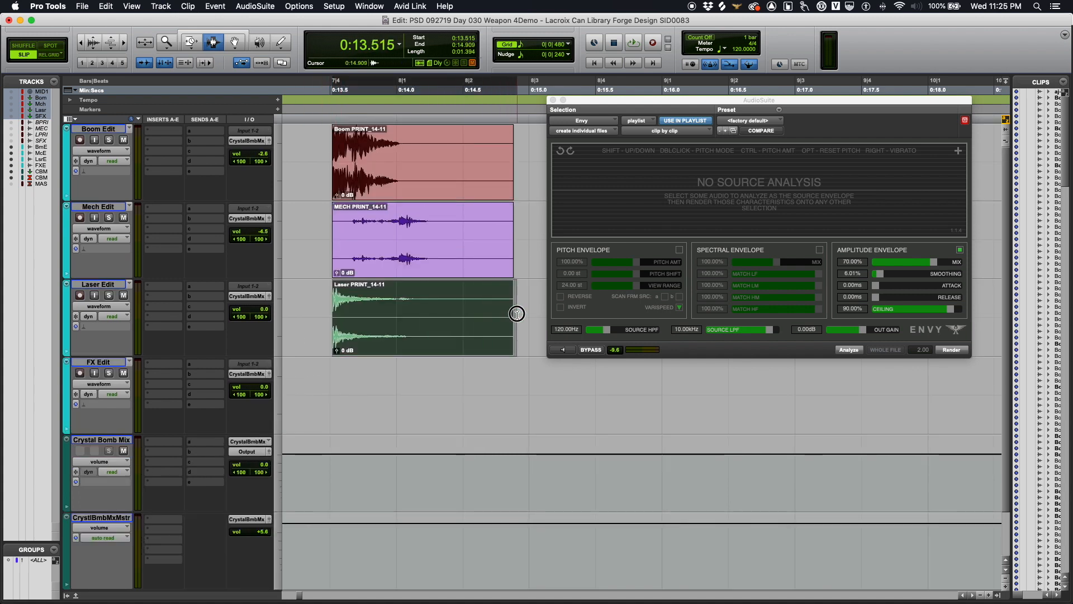
double_click(470, 312)
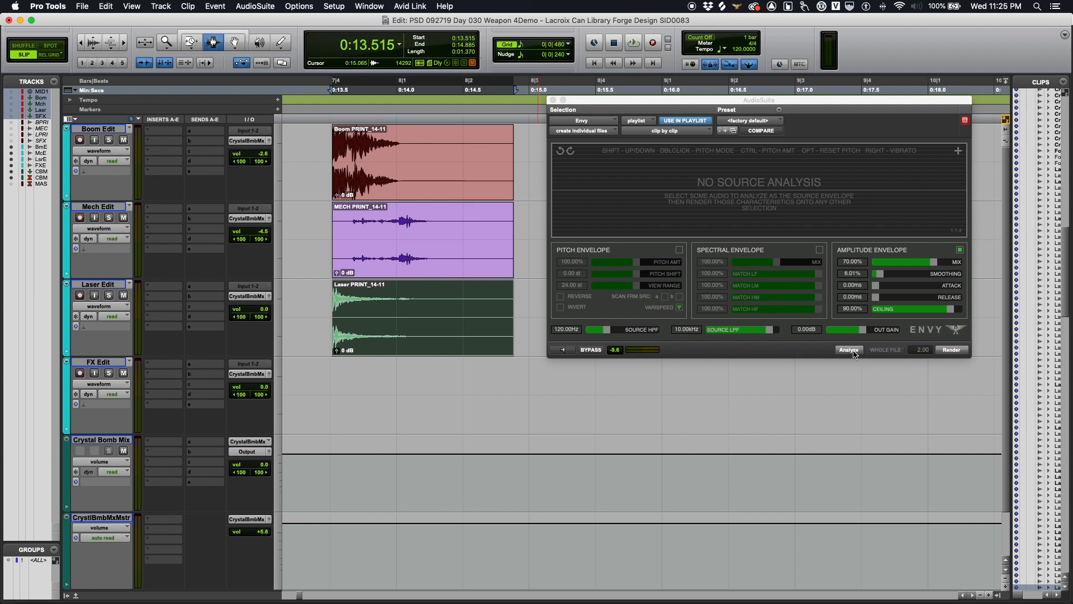
click(301, 313)
key(Tab)
key(space)
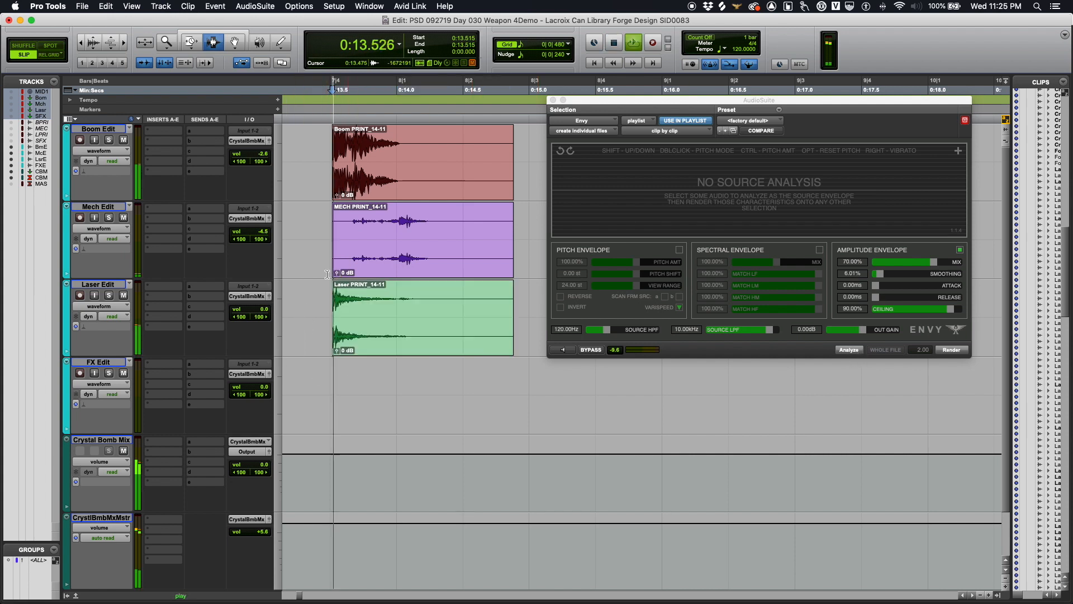
key(space)
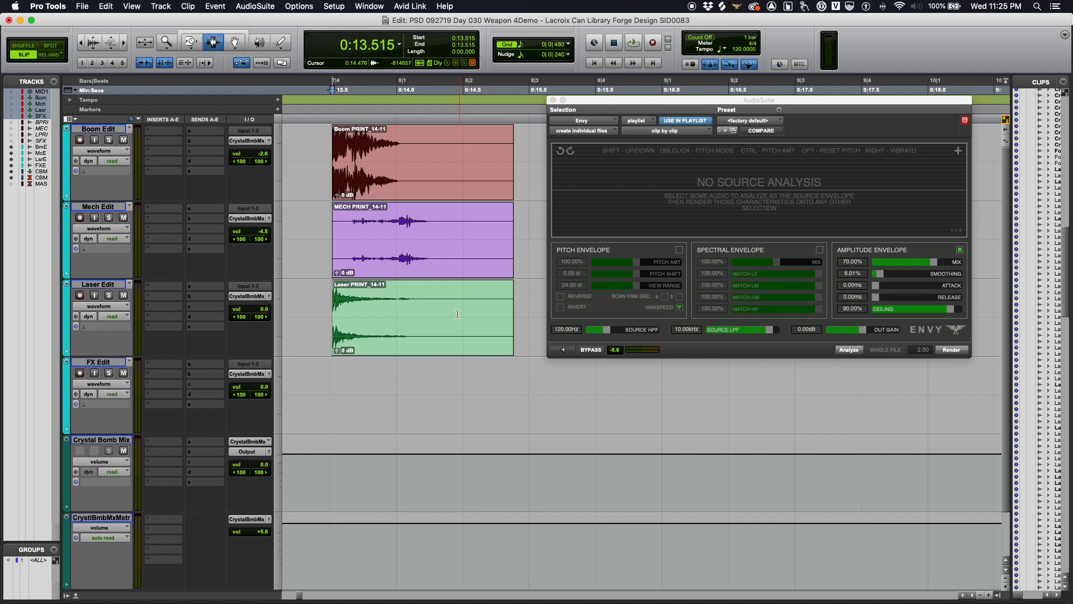
Step: Analyse the Laser clip's envelope in Envy and select the Boom and Mech clips' range
click(299, 319)
double_click(387, 322)
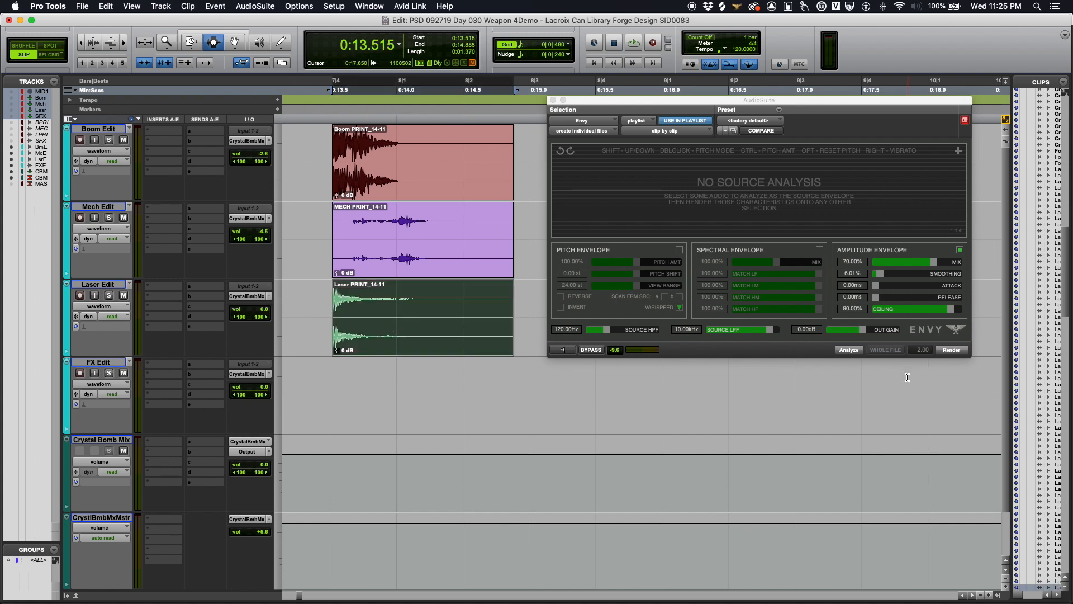
click(849, 350)
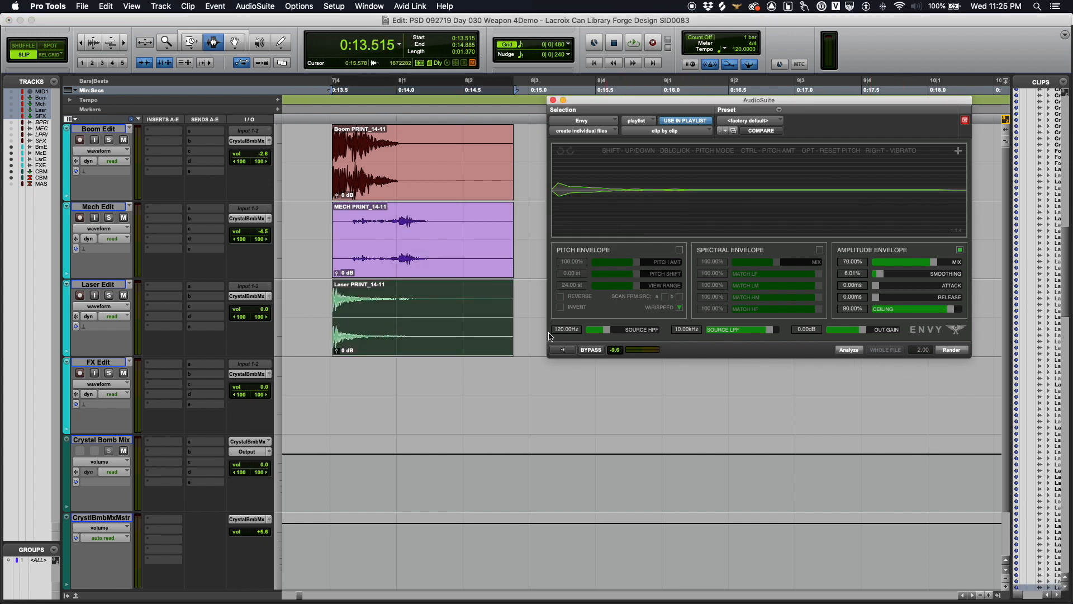
drag(318, 242, 526, 163)
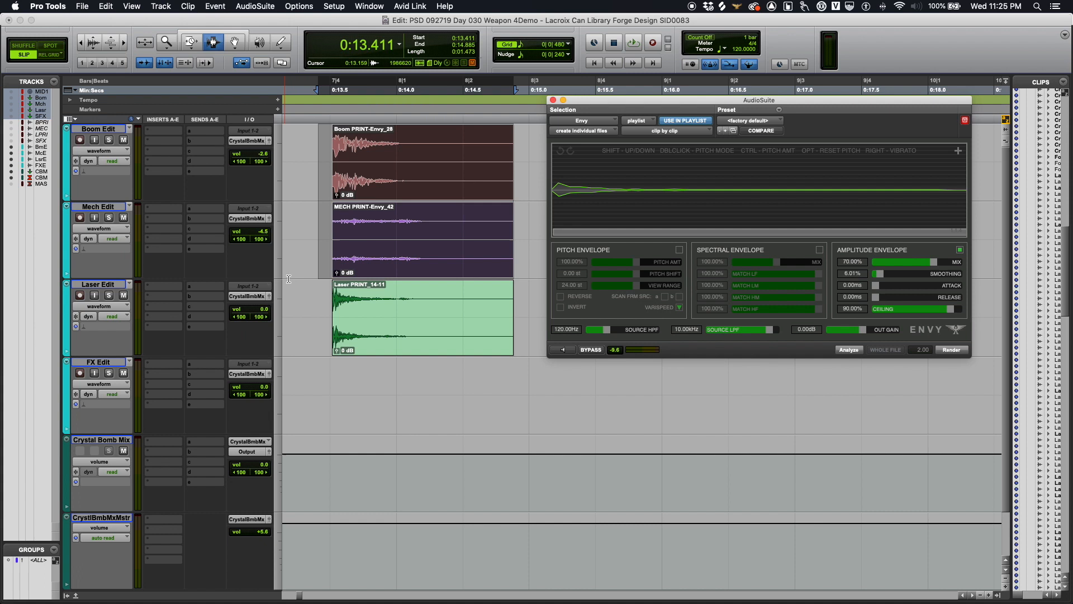
Step: Play the Envy-processed Boom and Mech clips, then undo the renders and play the originals
click(313, 257)
key(Tab)
key(space)
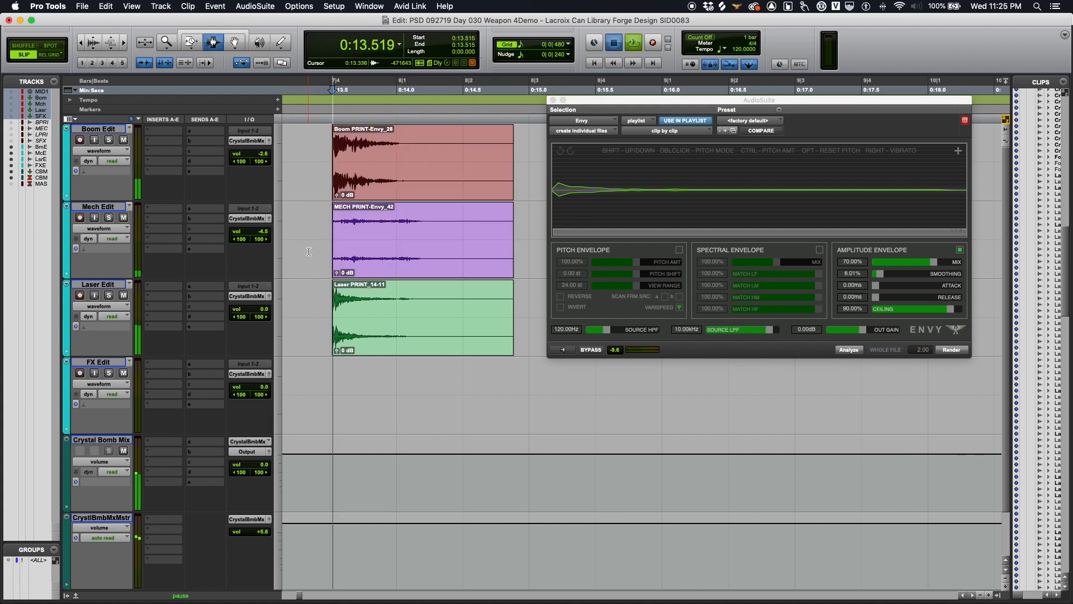
key(space)
key(space)
key(space)
key(super+z)
click(308, 251)
key(Tab)
key(space)
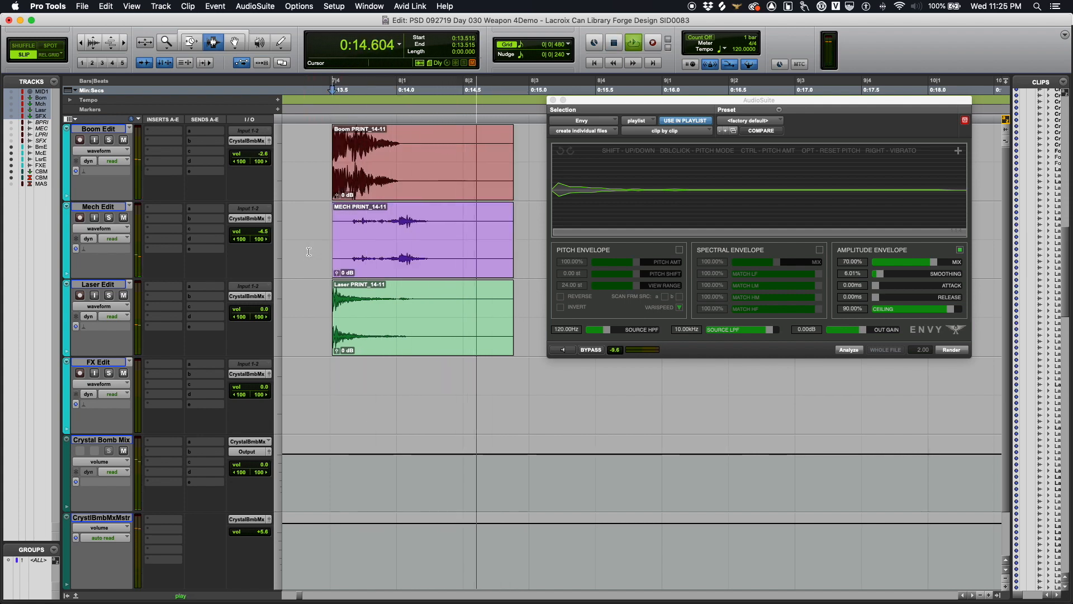
key(space)
Step: Redo the Envy renders from the Edit menu and play the processed clips again
click(118, 5)
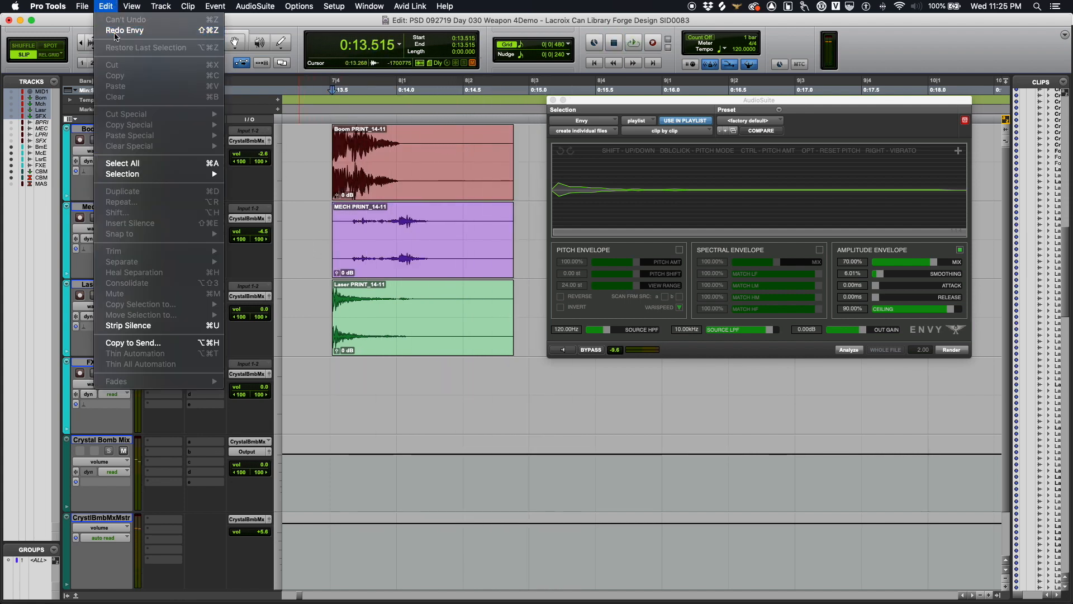
click(134, 31)
click(300, 173)
key(space)
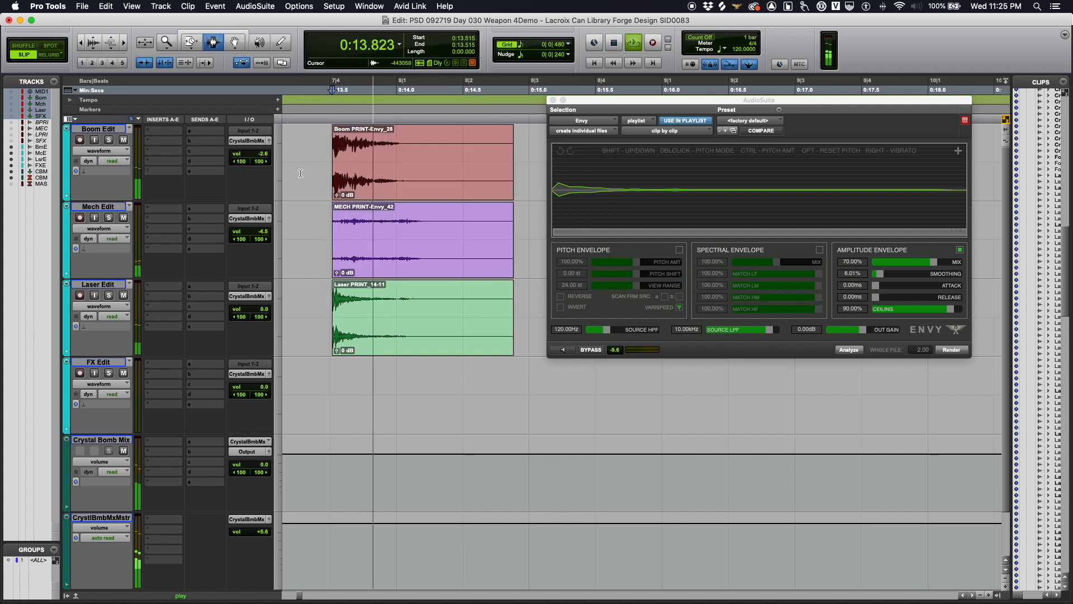
key(space)
key(Tab)
Step: Undo the Envy renders again, play the originals, and select the whole Boom clip
key(super+z)
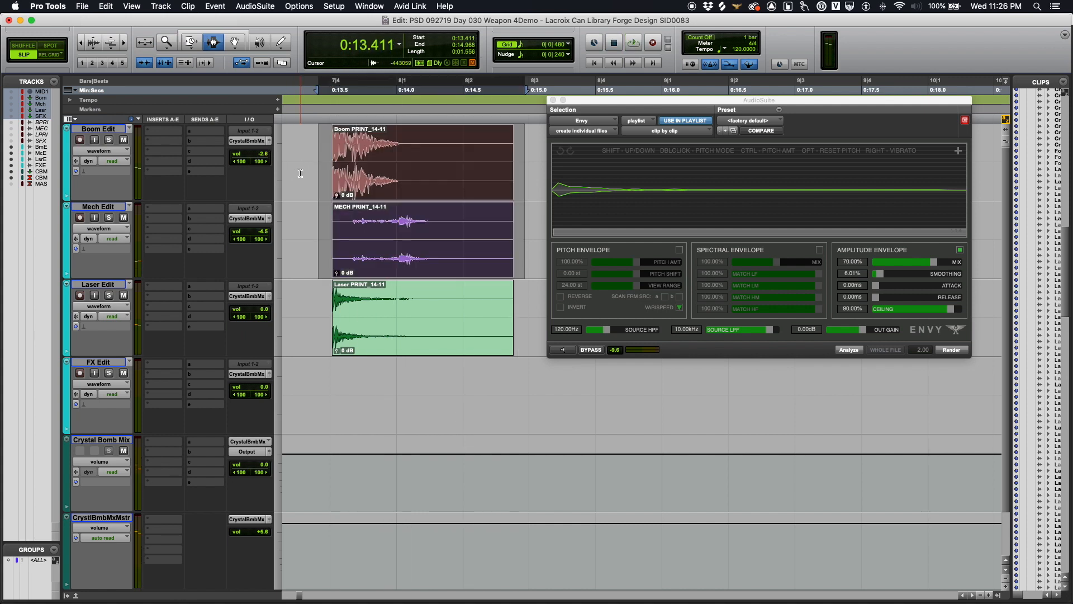
key(Tab)
key(space)
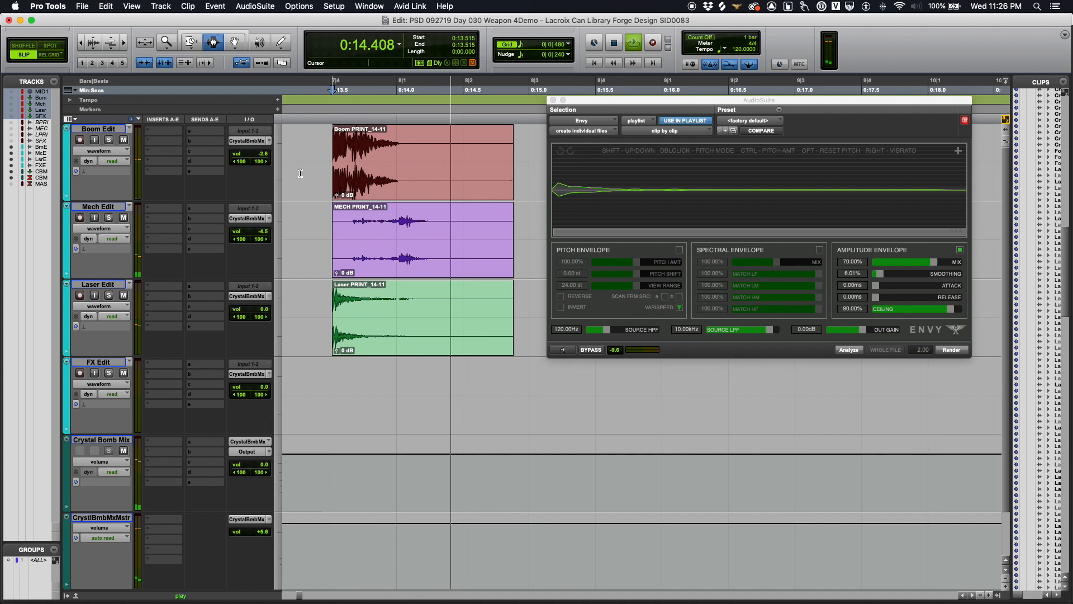
key(space)
click(108, 7)
click(106, 8)
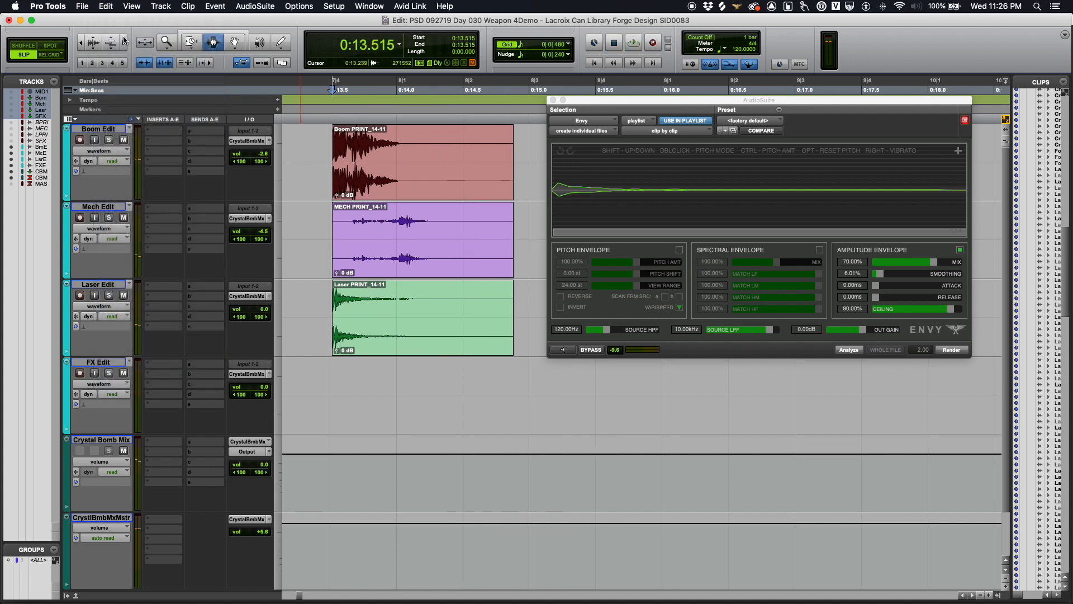
key(shift+Tab)
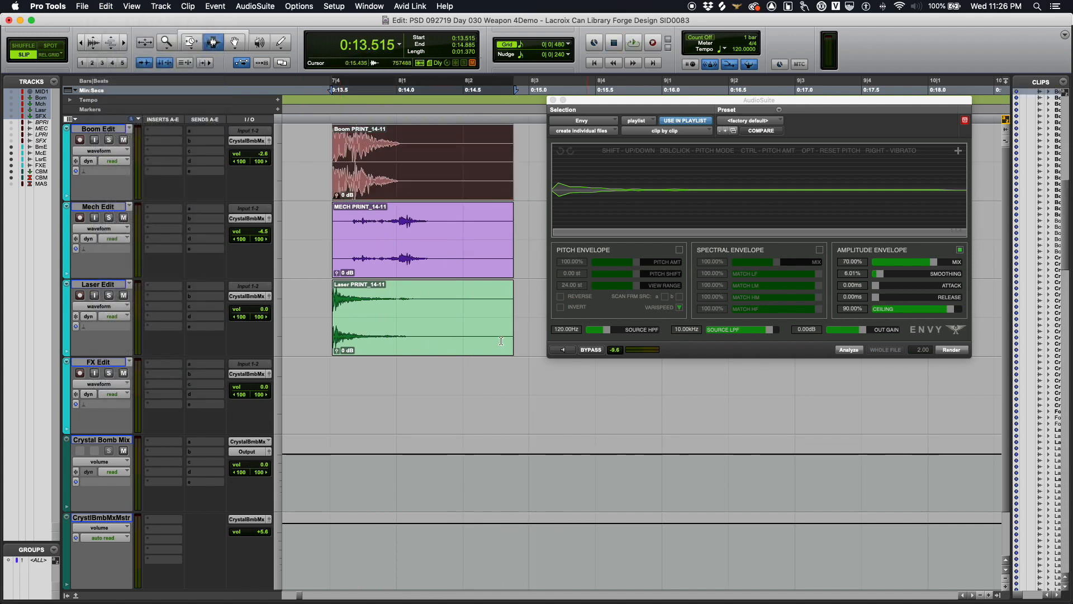
click(854, 351)
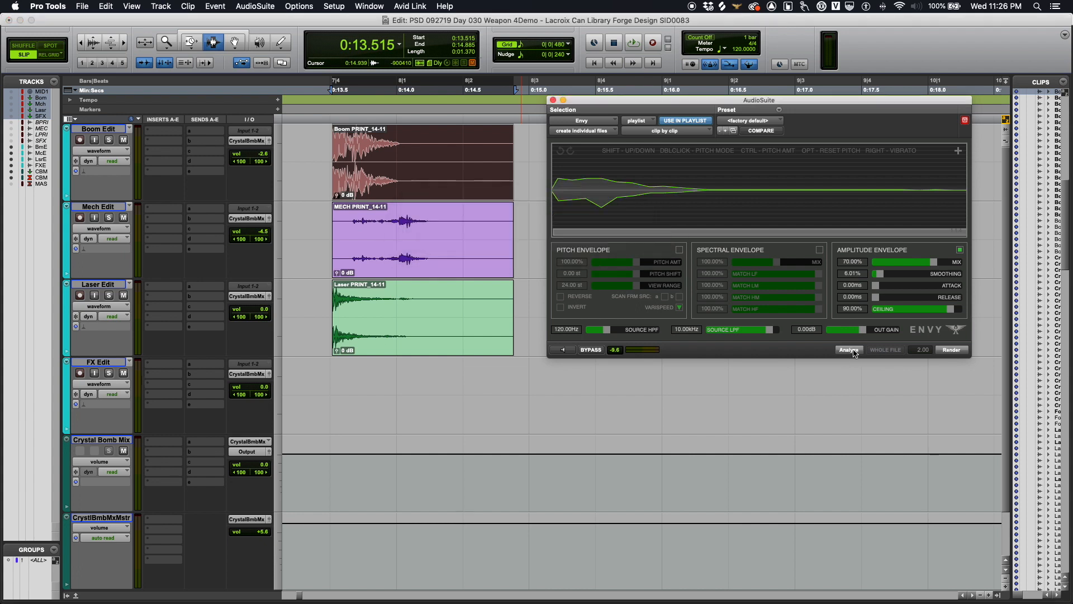
drag(307, 237, 524, 325)
click(962, 354)
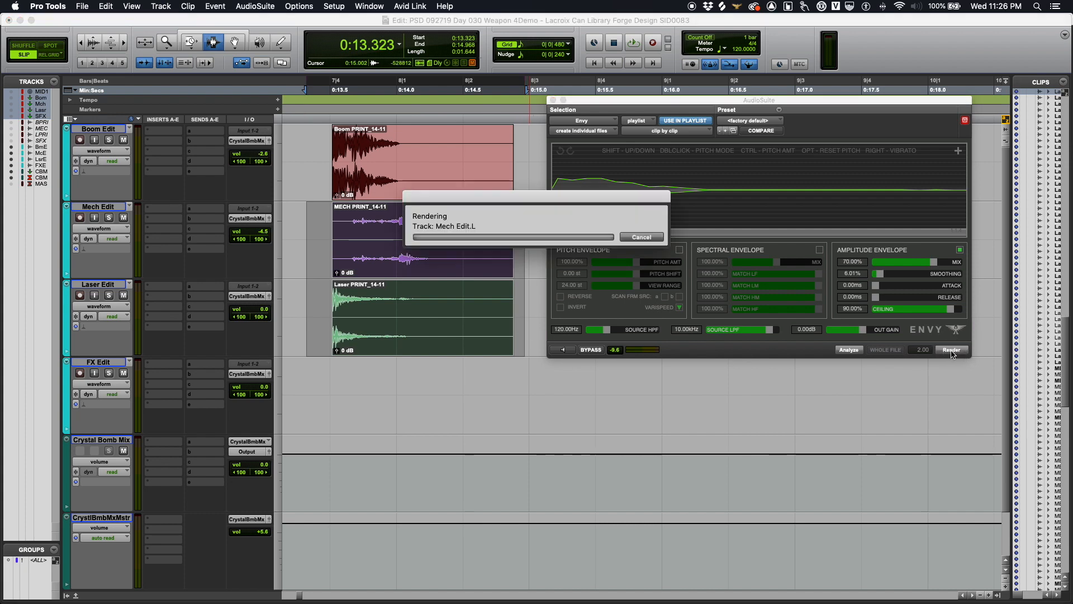
click(332, 271)
key(space)
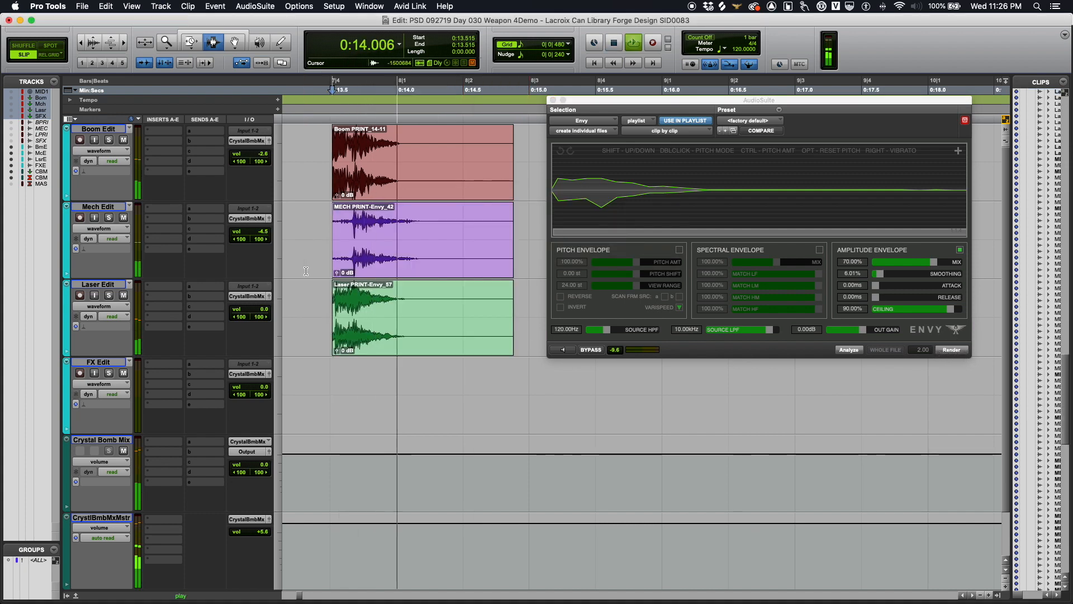
key(space)
key(space)
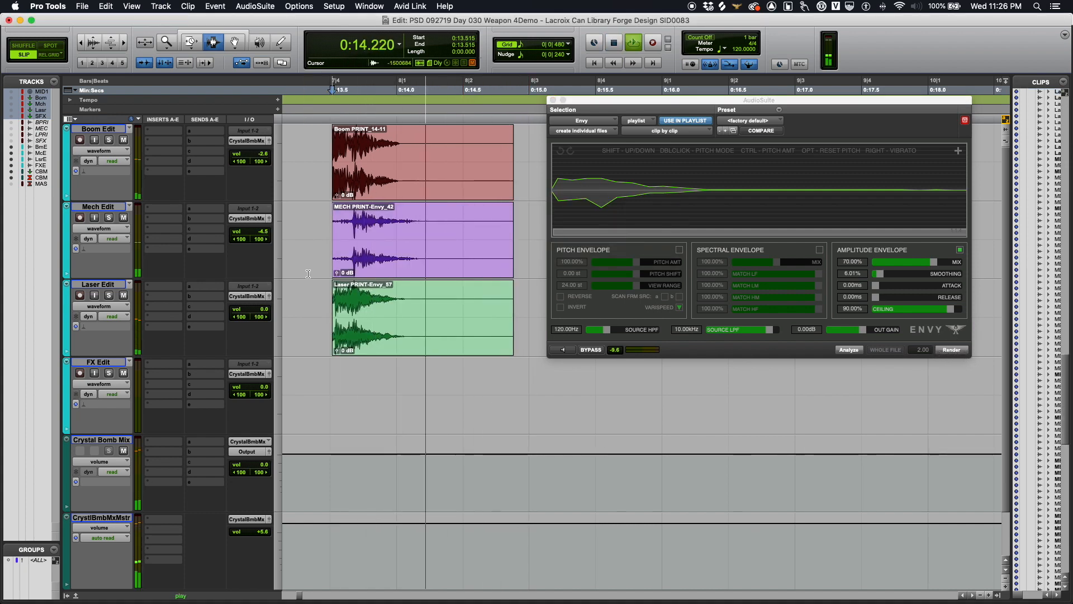
key(space)
key(super+z)
click(342, 235)
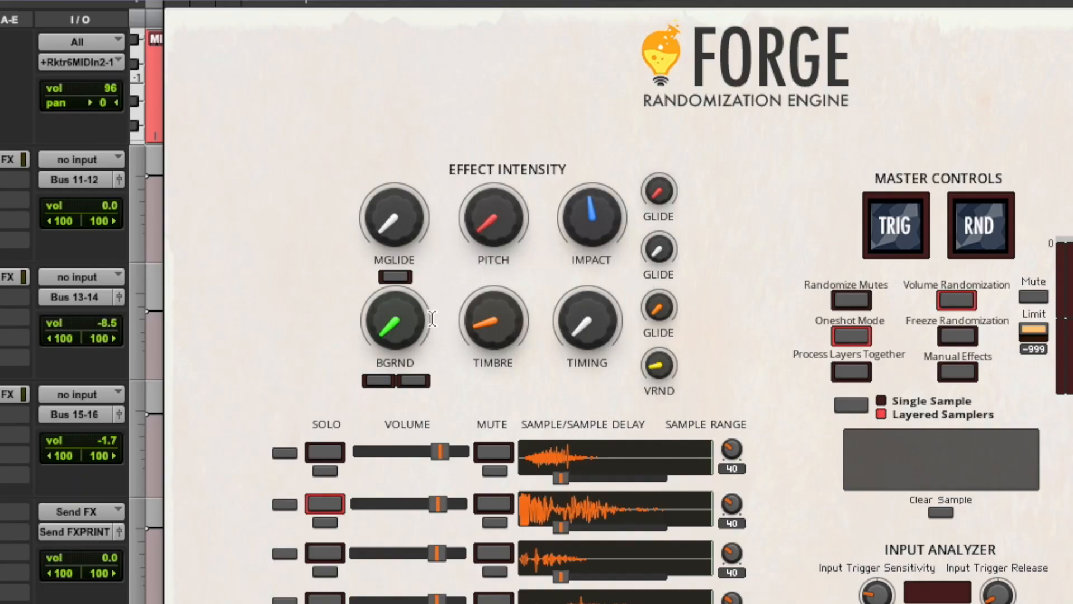
Step: Unsolo the second sample layer and raise the BGRND effect intensity to 15.8
click(325, 501)
click(386, 380)
drag(399, 329, 416, 225)
drag(404, 310, 405, 313)
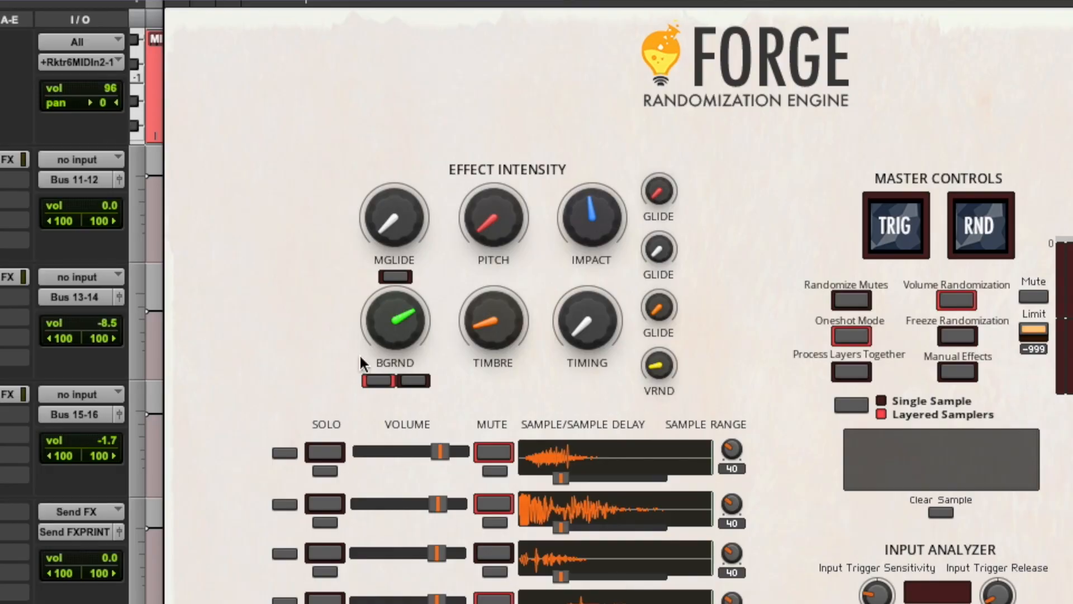
Step: Switch Forge to manual effects to show CUT, RES, HIT, SUST, GRAIN, JTTR and TMIX
mouse_move(366, 354)
mouse_move(394, 345)
click(413, 381)
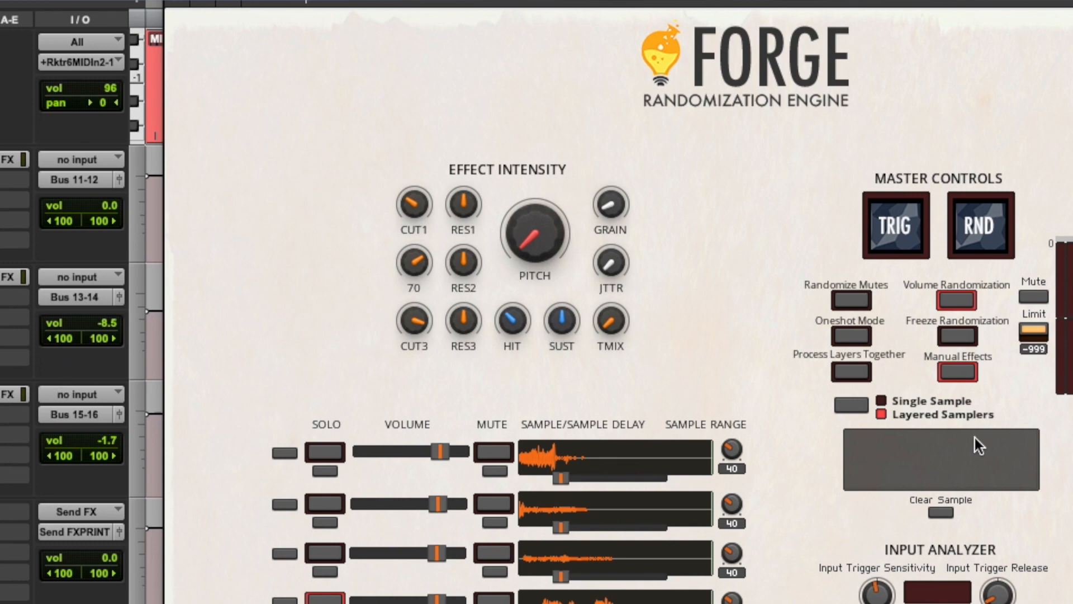
Step: Switch Forge off Manual Effects, set BGRND to 100, and unsolo sample layer six
click(967, 368)
click(378, 380)
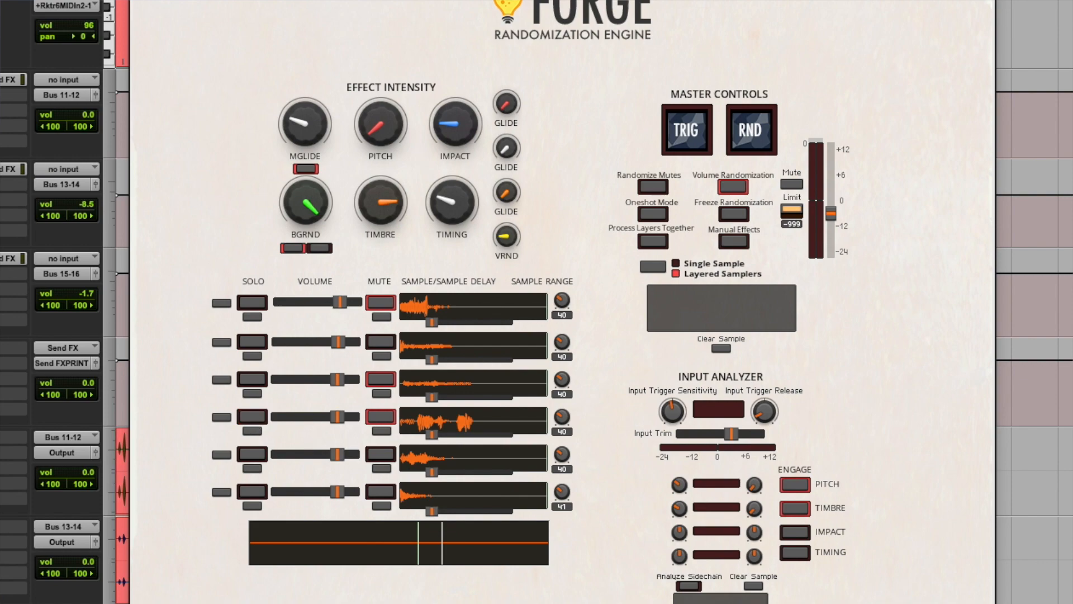
click(259, 489)
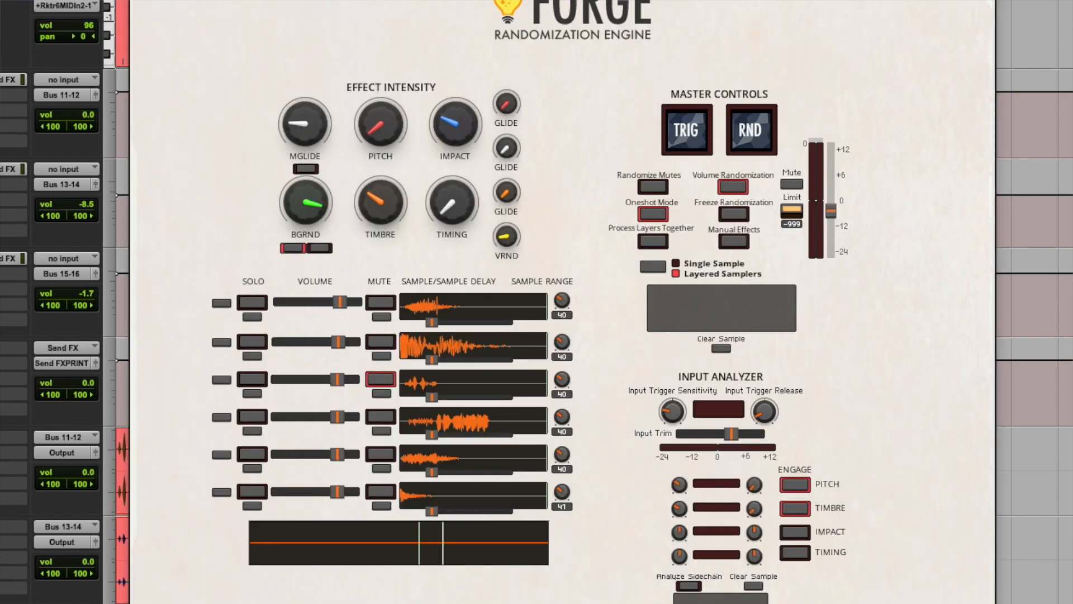